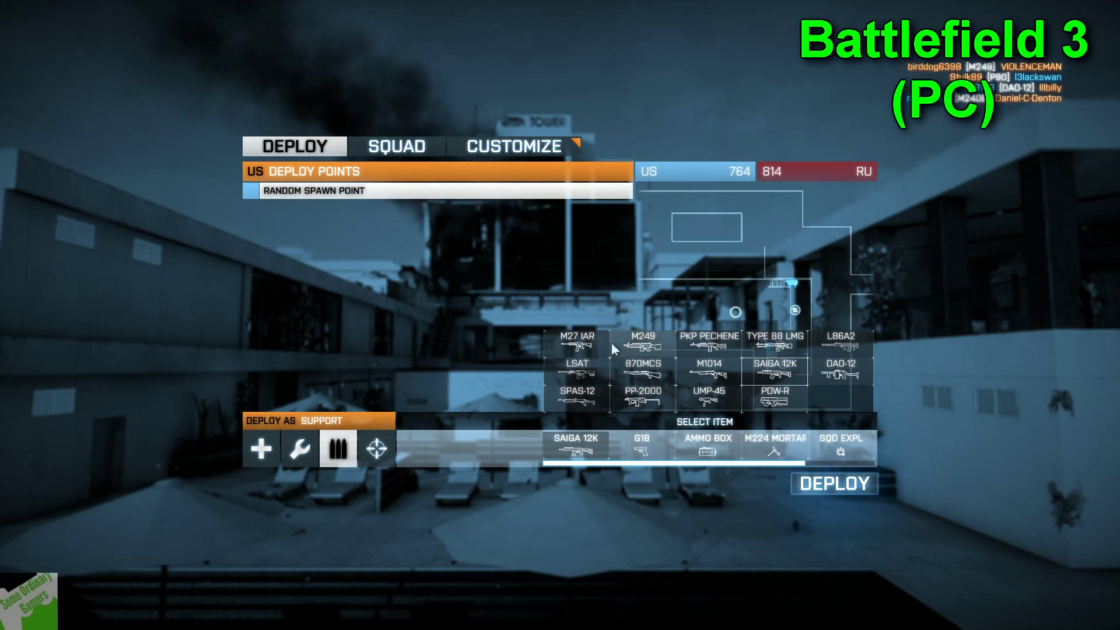
Pick the M27 IAR as the Support soldier's primary weapon and deploy into the building
left_click(586, 346)
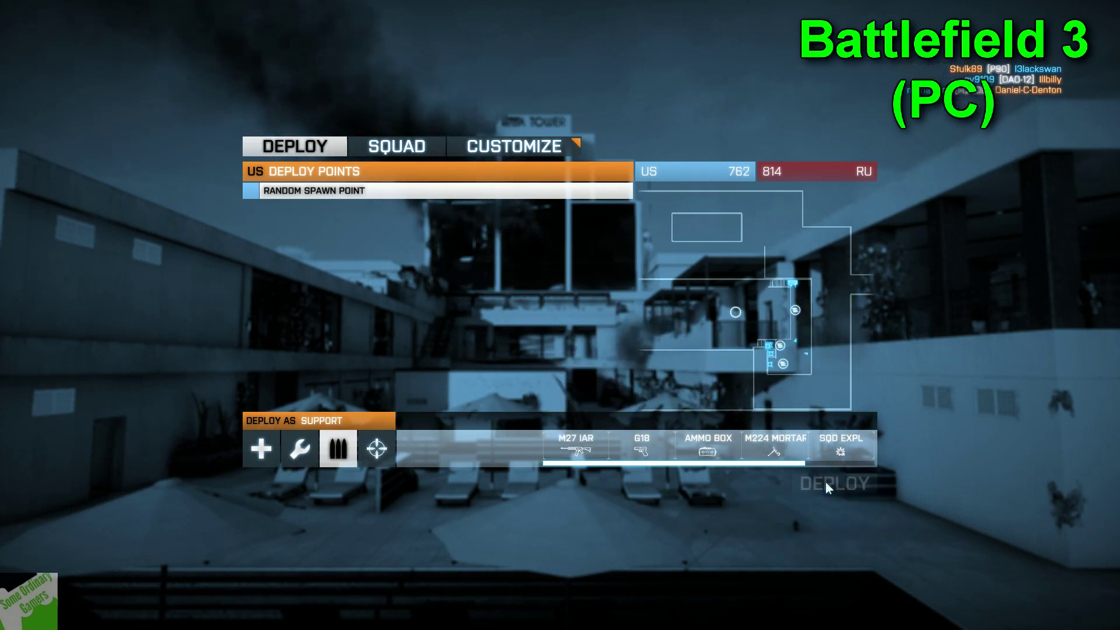
left_click(830, 487)
Run toward the staircase corridor and drop an ammo box on the floor
key("shift+w")
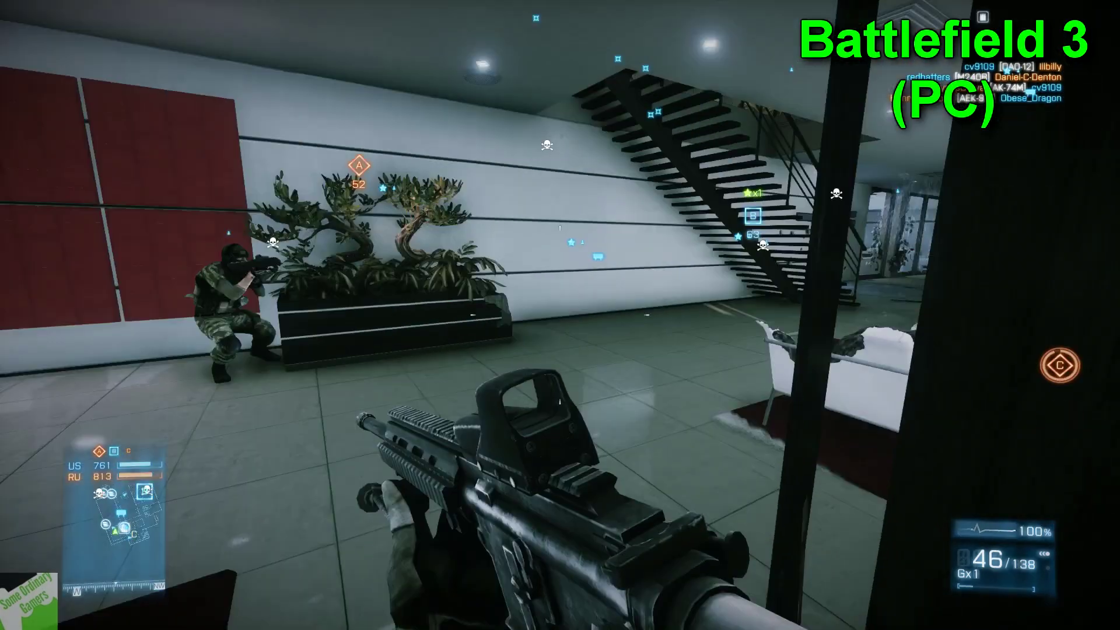
key("w")
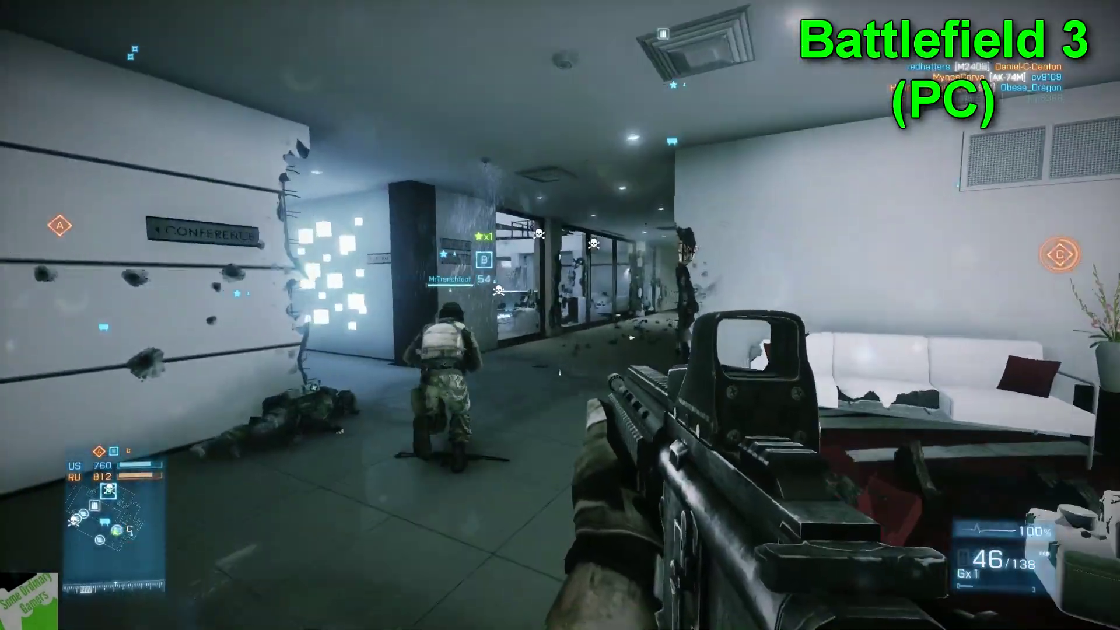
key("3")
left_click(561, 315)
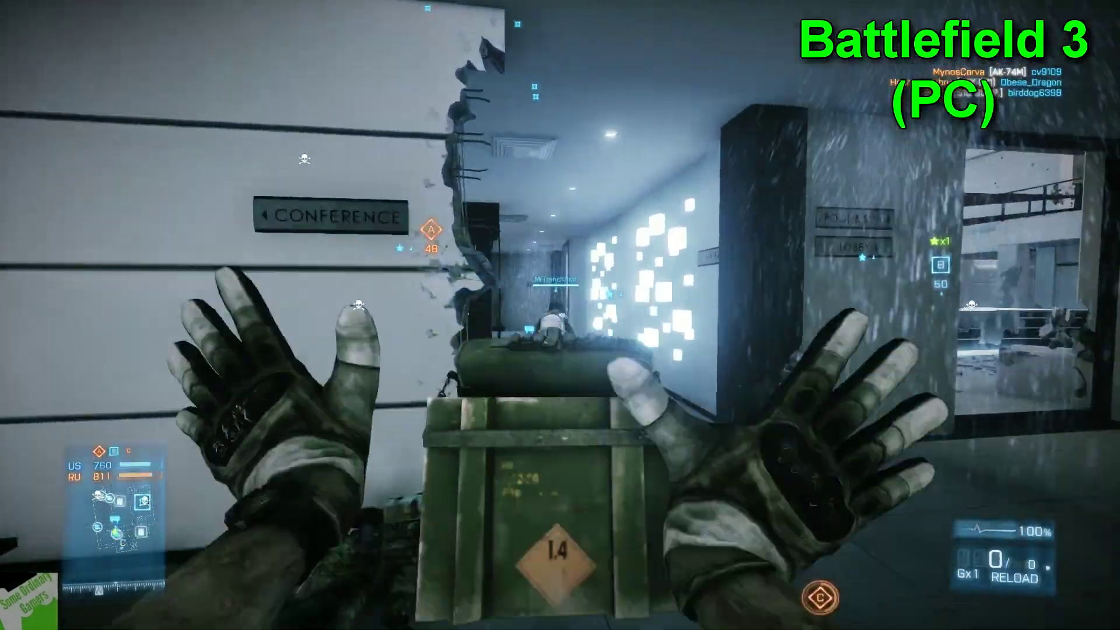
Move through the corridors, Sky Bar lounge and dark room, up the staircase toward objective B
key("w")
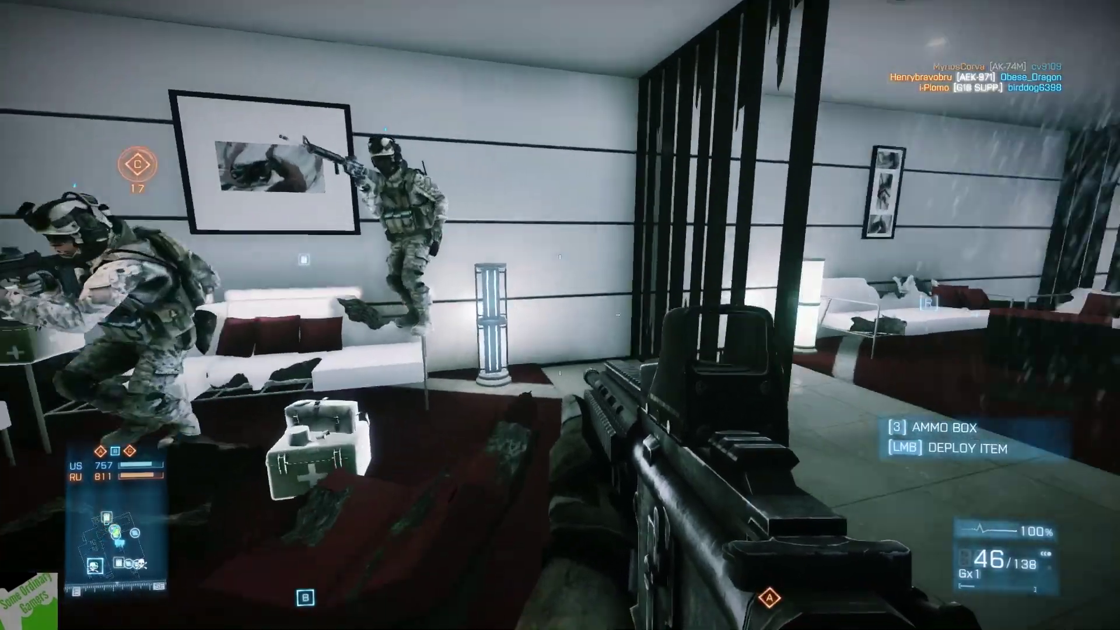
key("w")
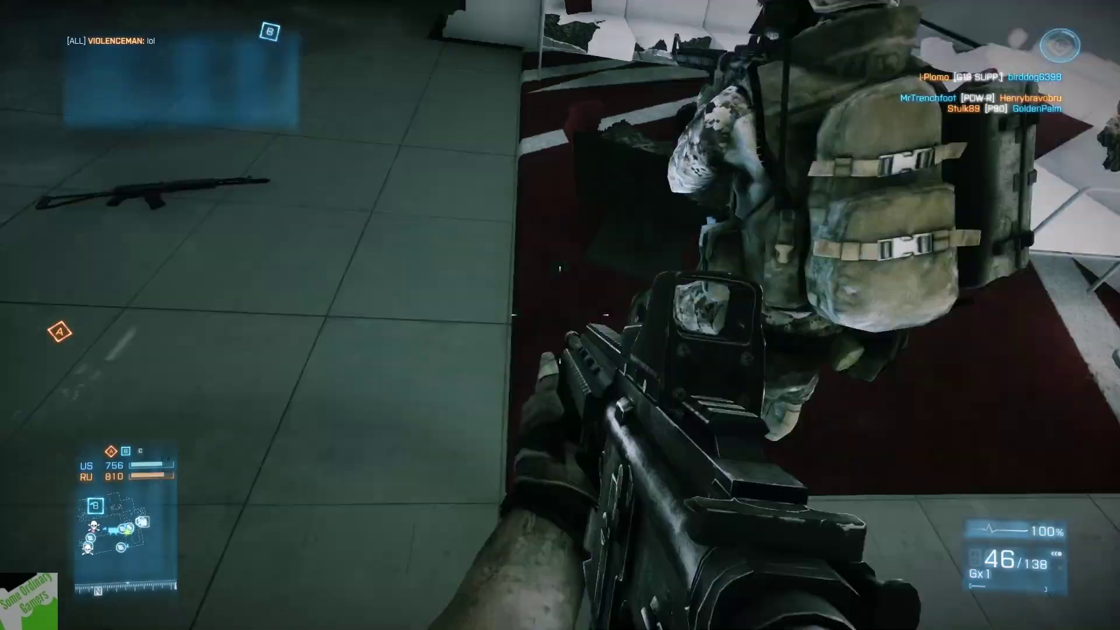
key("shift+w")
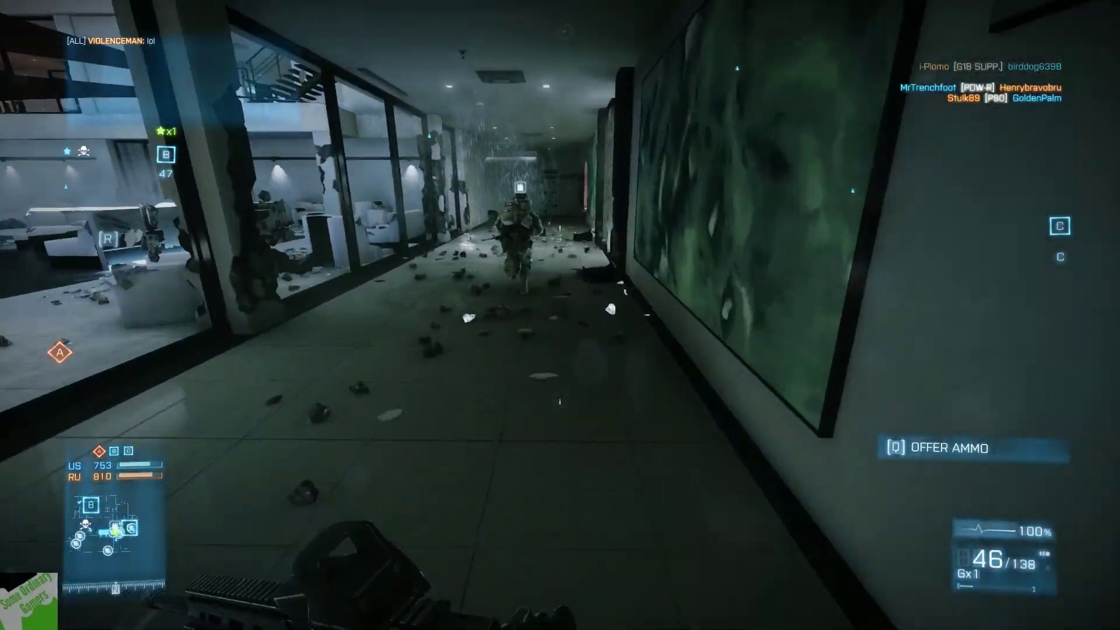
key("w")
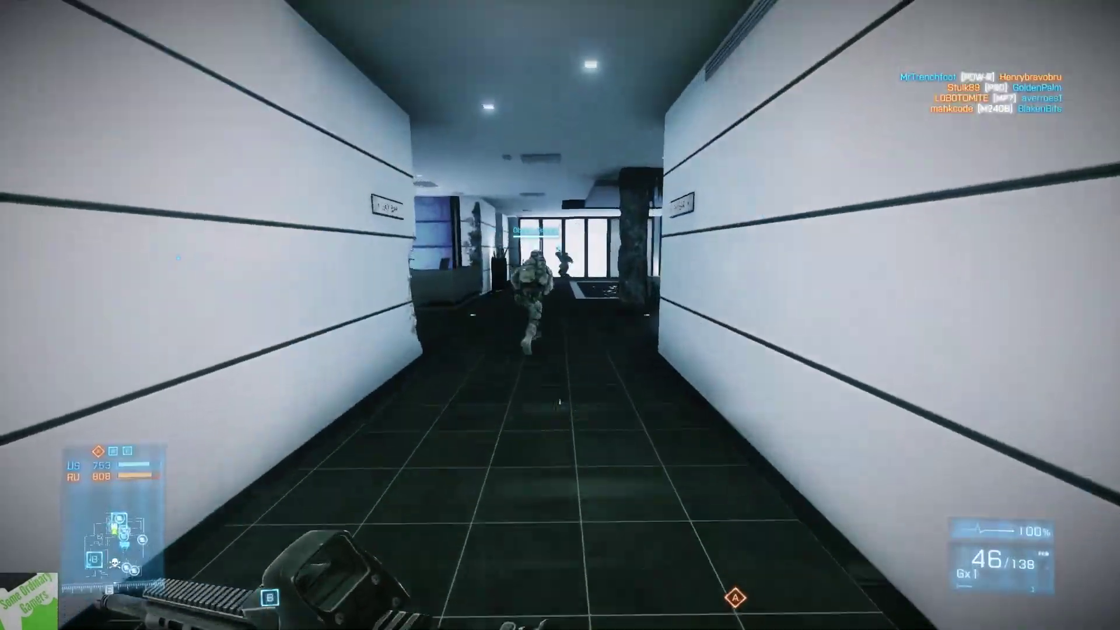
key("w")
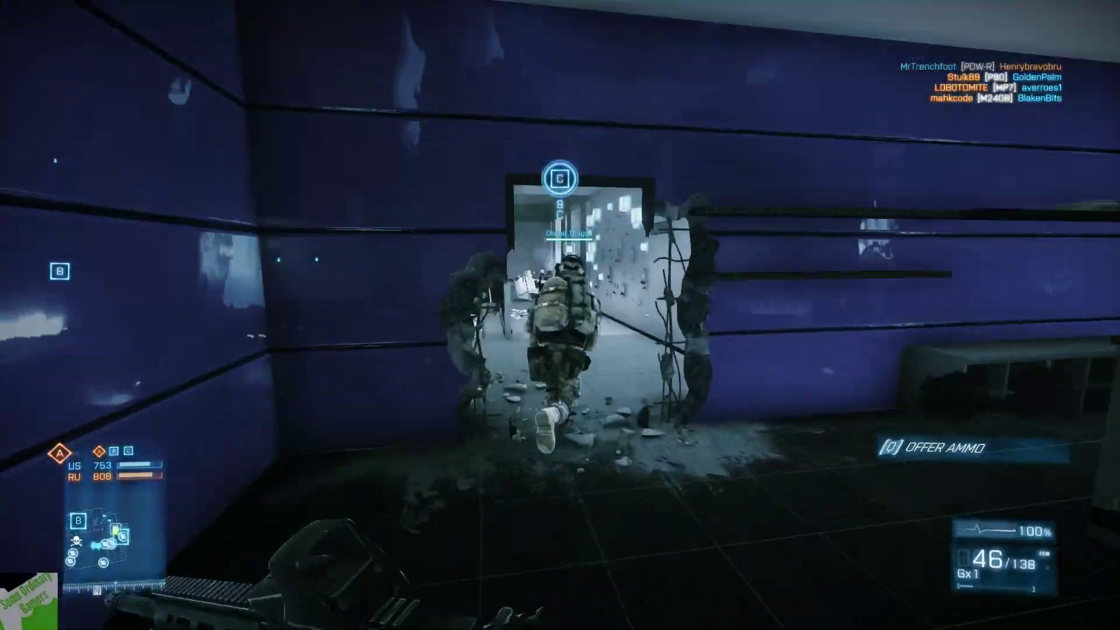
key("w")
key("w")
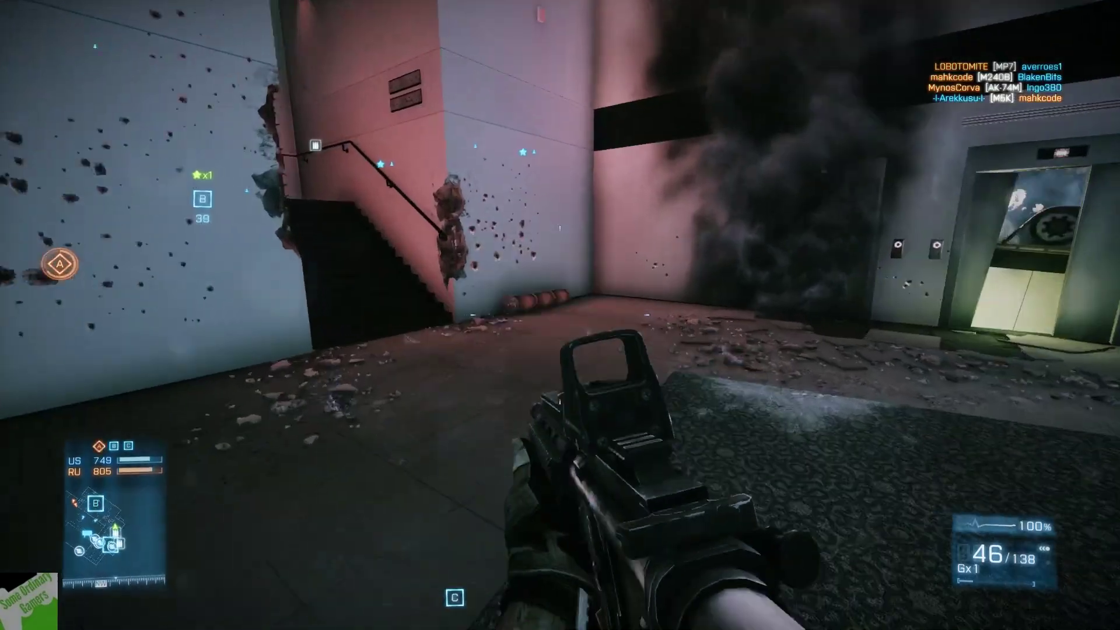
key("w")
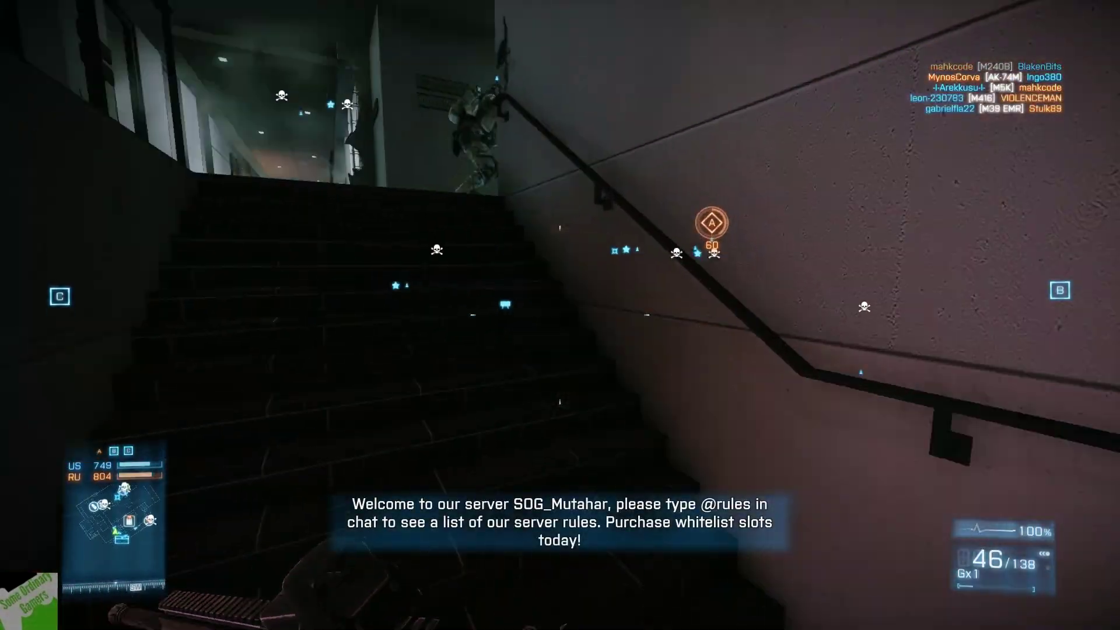
Aim down the corridor, kill the enemy, and reload the rifle
right_click(561, 316)
left_click(561, 315)
left_click(560, 316)
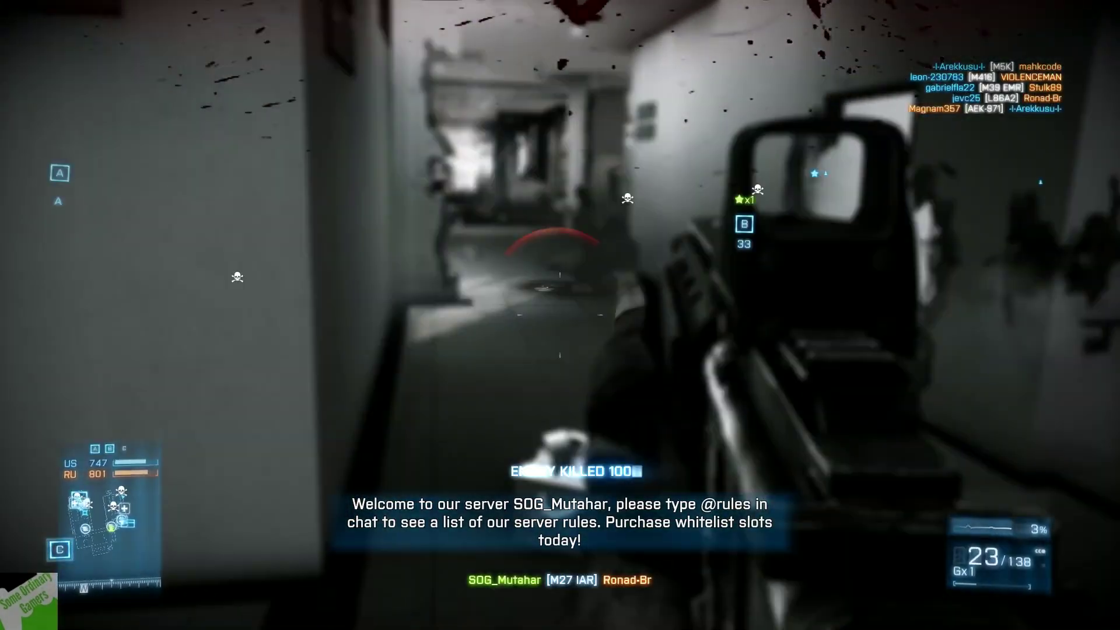
key("r")
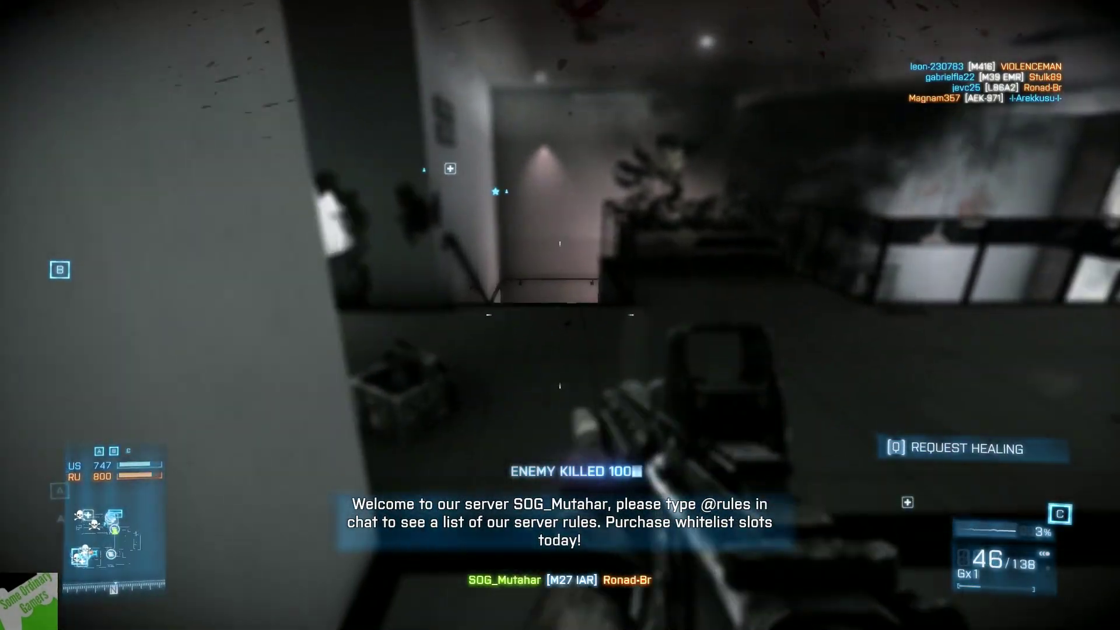
Head back down to the lobby corridor and place another ammo box
key("w")
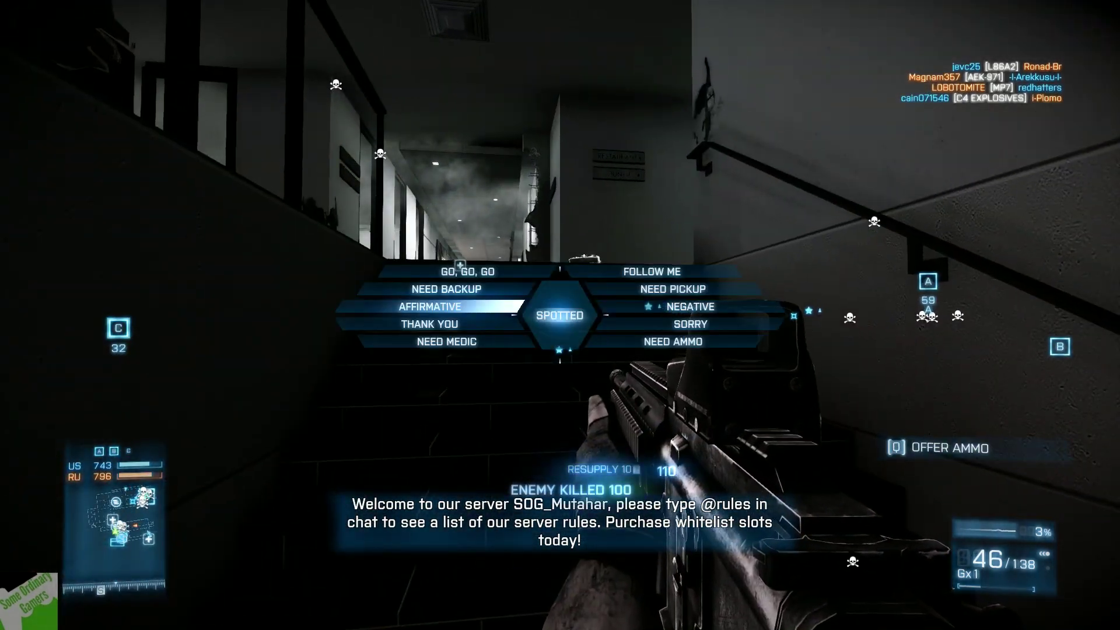
key("w")
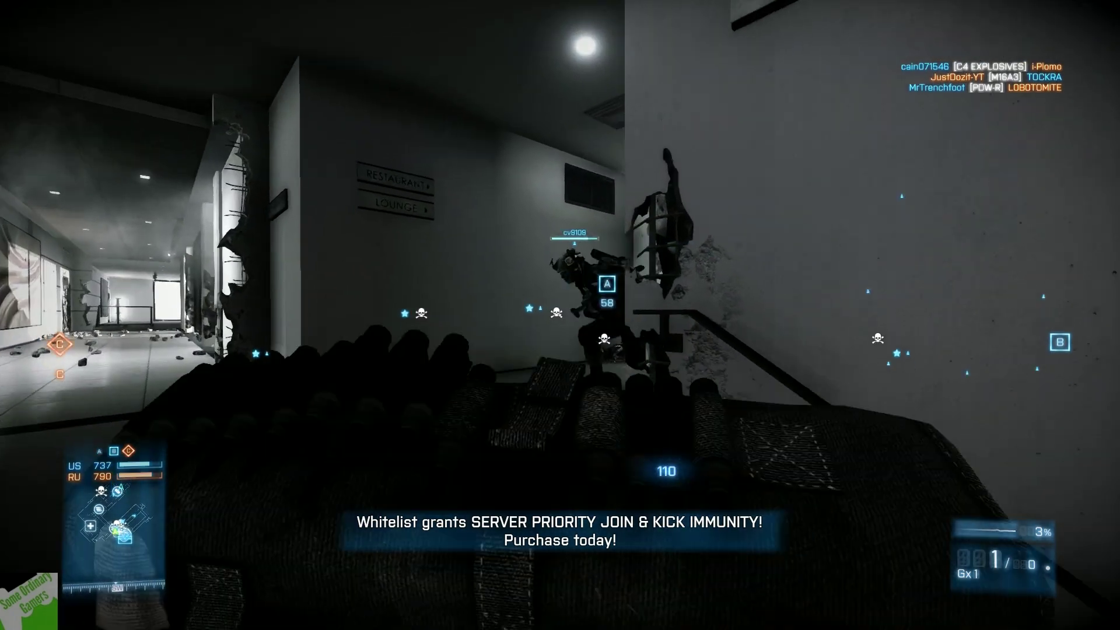
left_click(561, 316)
key("1")
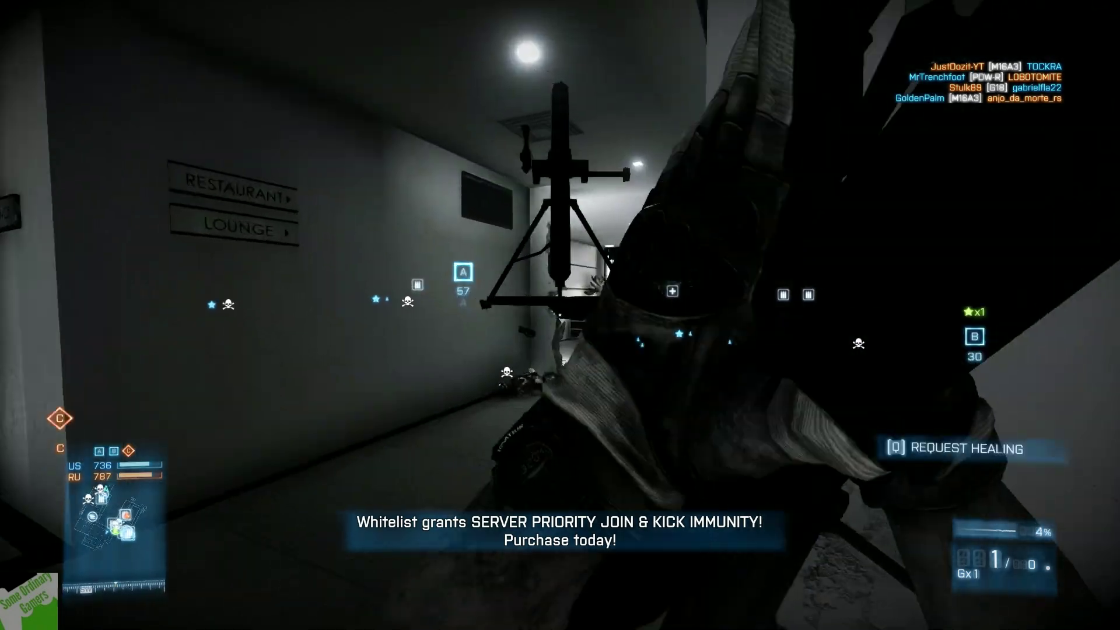
key("1")
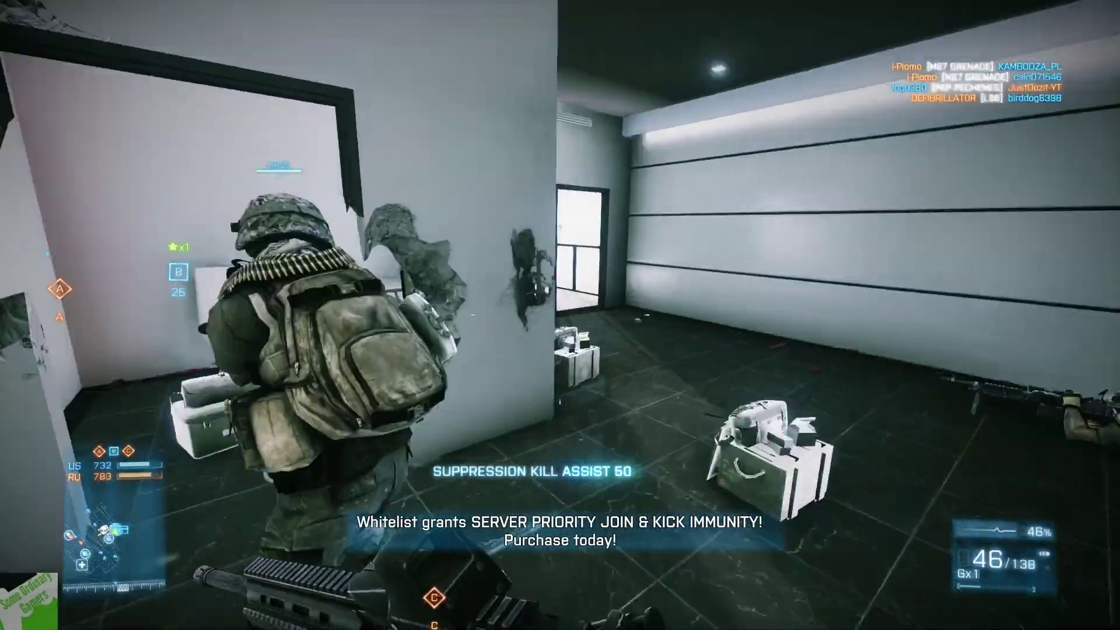
Push through the corridors and wrecked room, shoot an enemy, then redeploy after dying
key("4")
key("3")
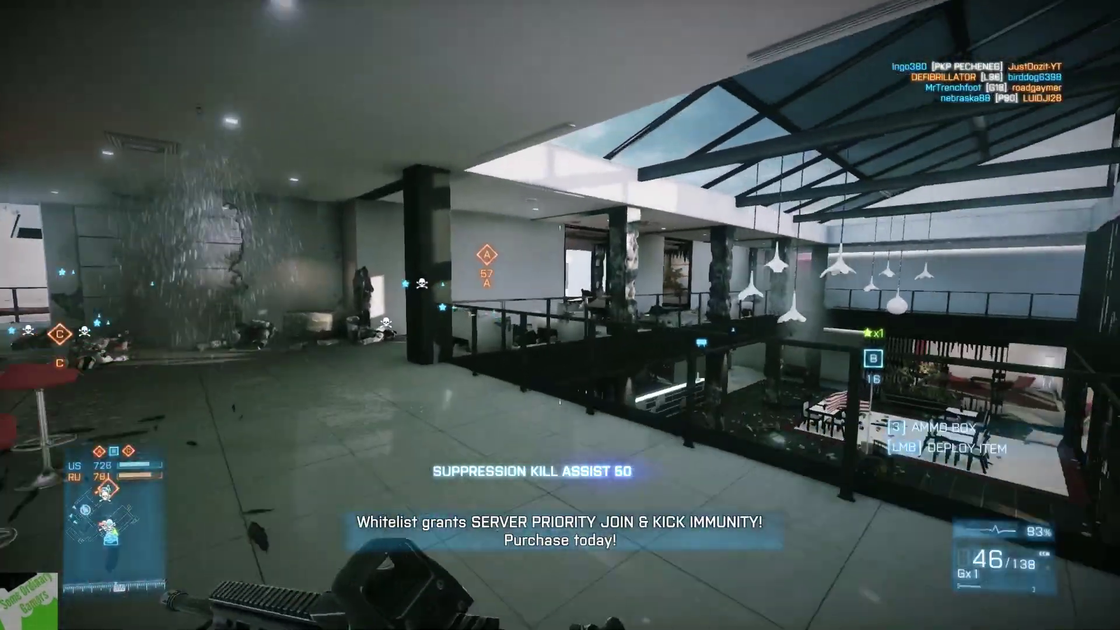
key("1")
key("4")
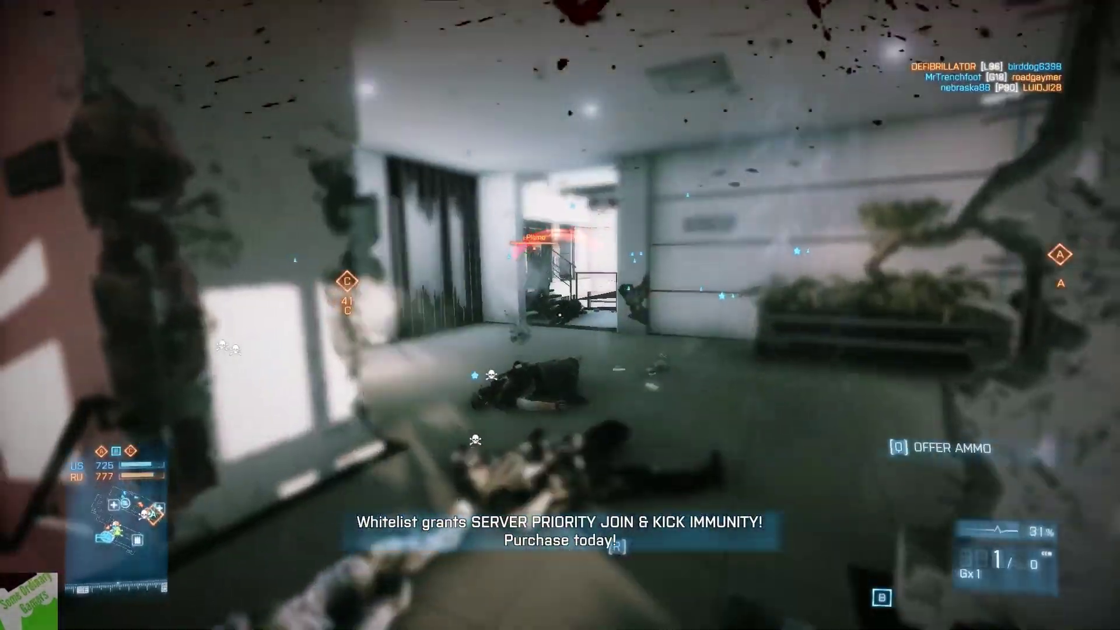
key("w")
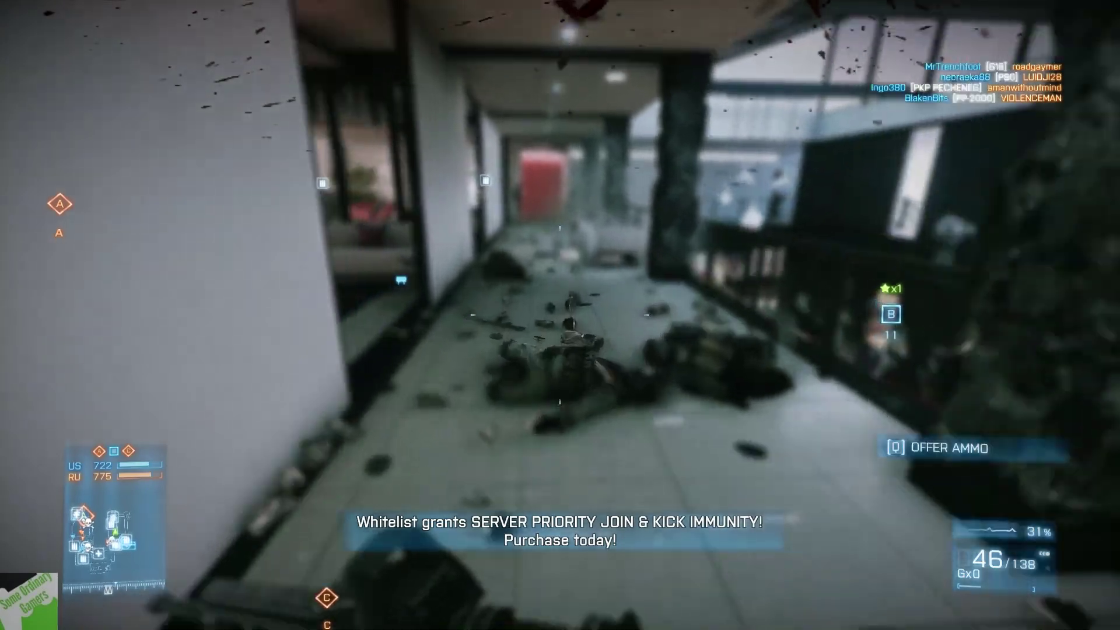
key("w")
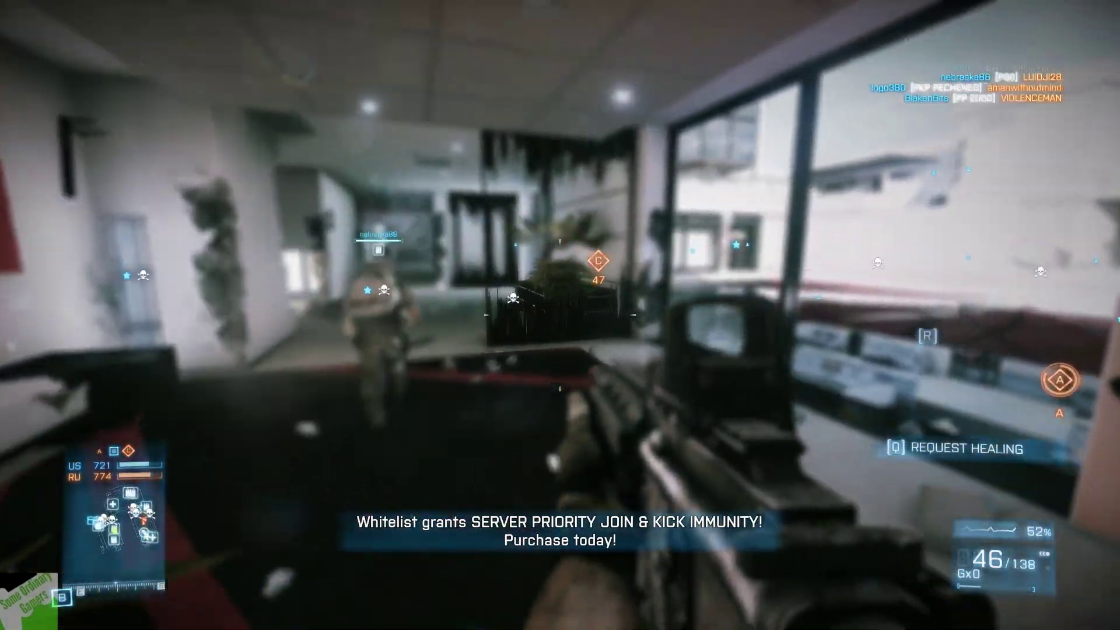
key("w")
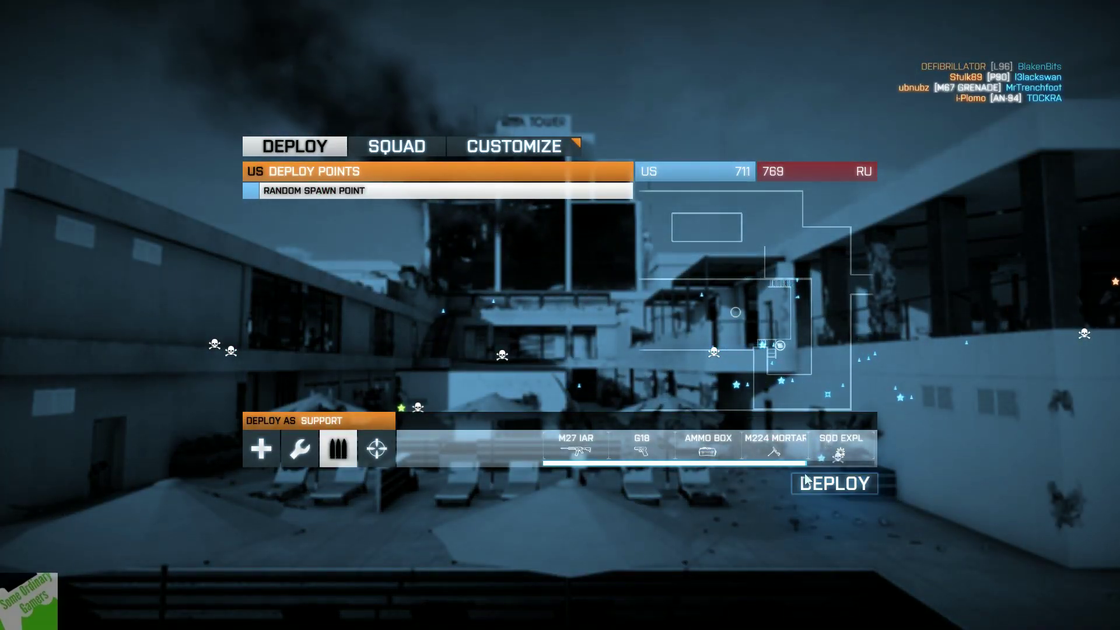
left_click(821, 486)
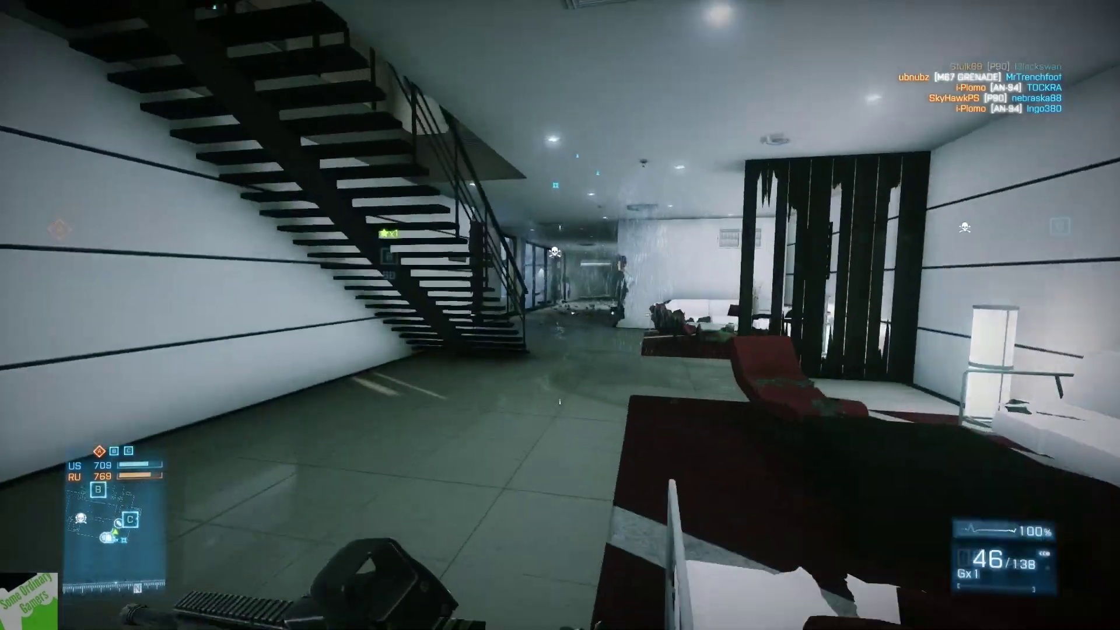
Switch to the pistol, push through the lounge and corridor, and shoot the enemy near the door
key("2")
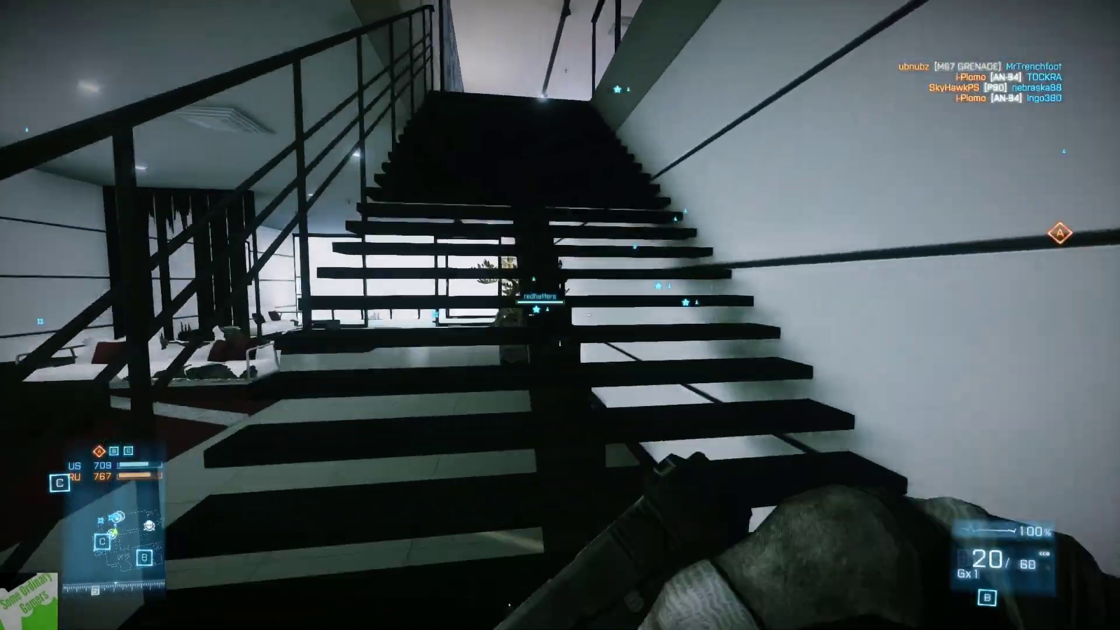
key("w")
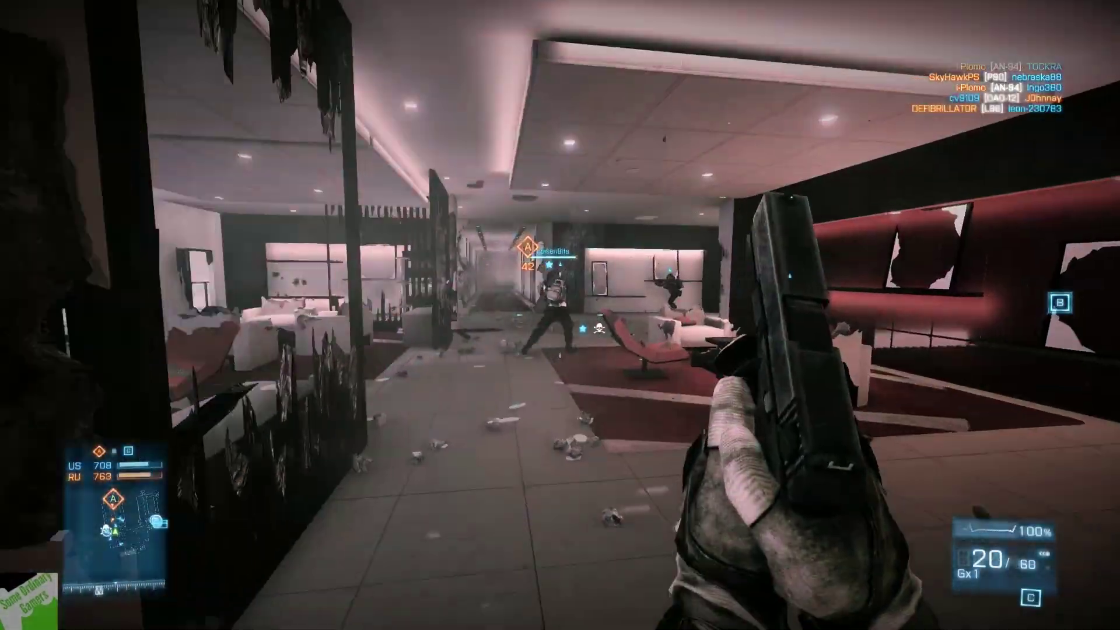
key("w")
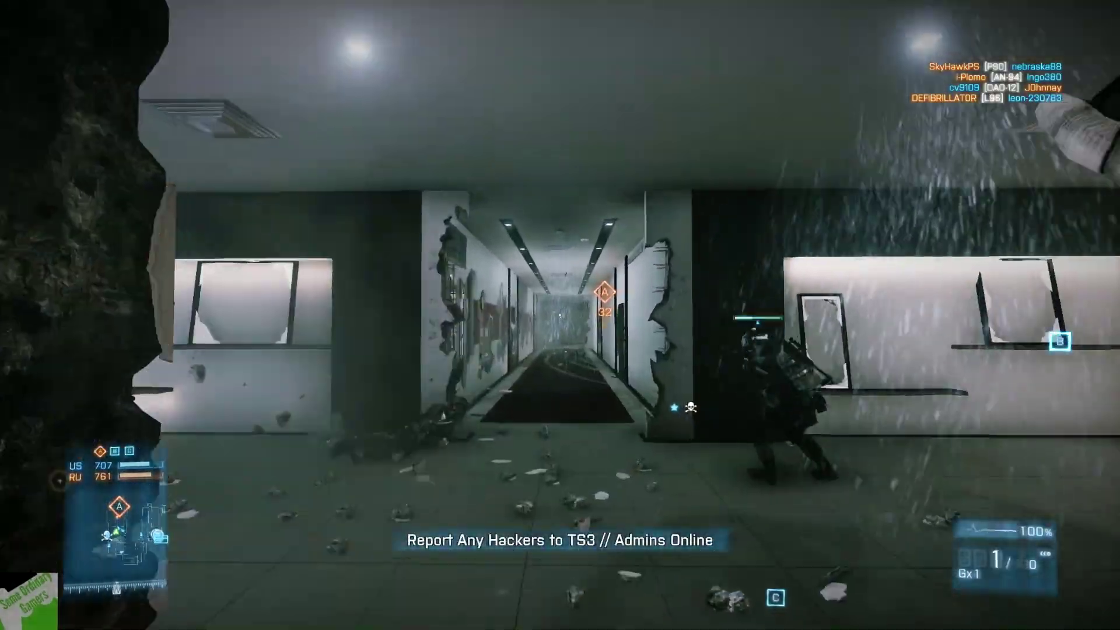
key("w")
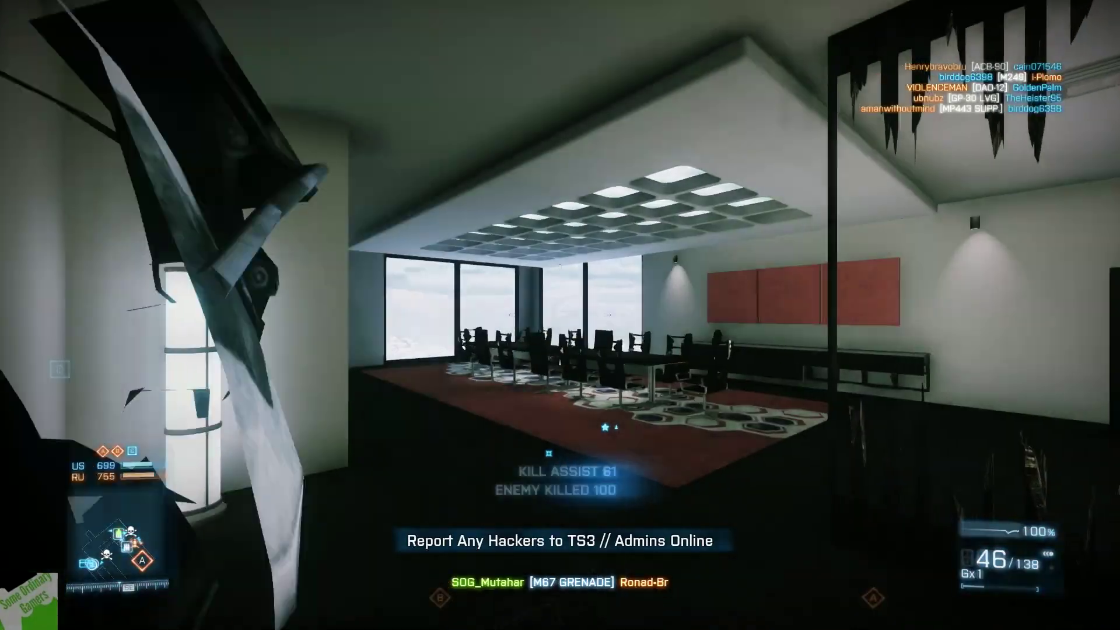
key("2")
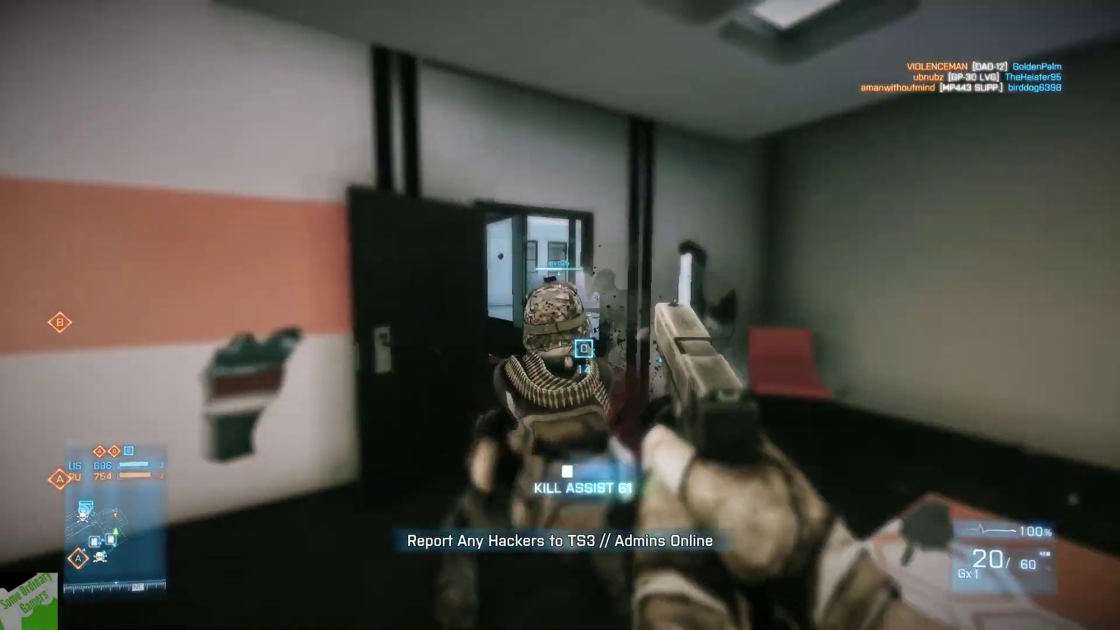
left_click(560, 315)
left_click(561, 316)
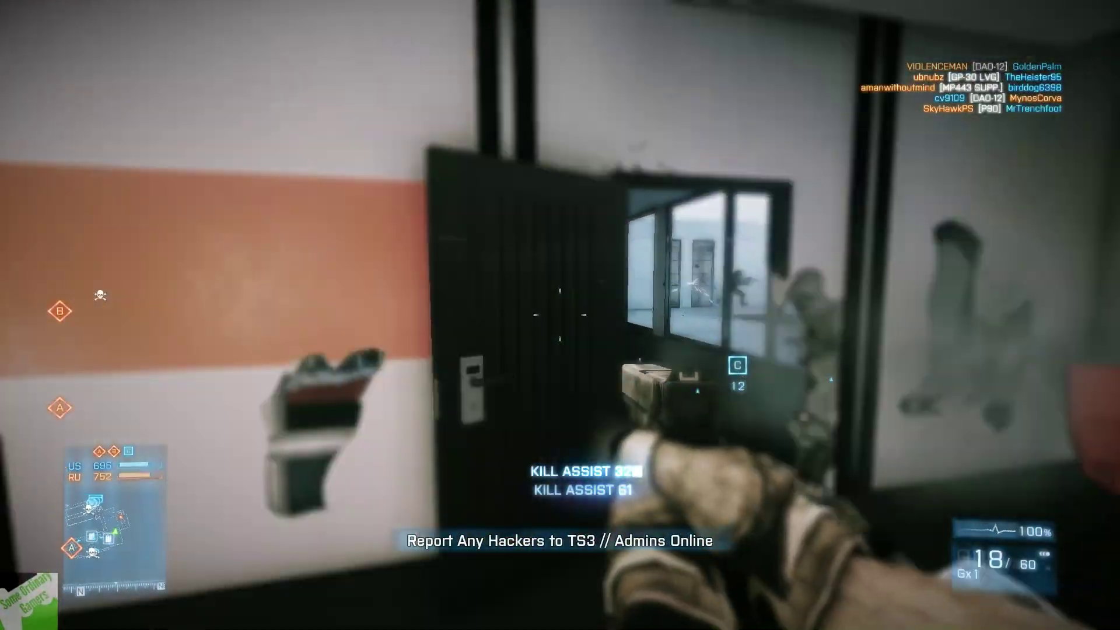
key("r")
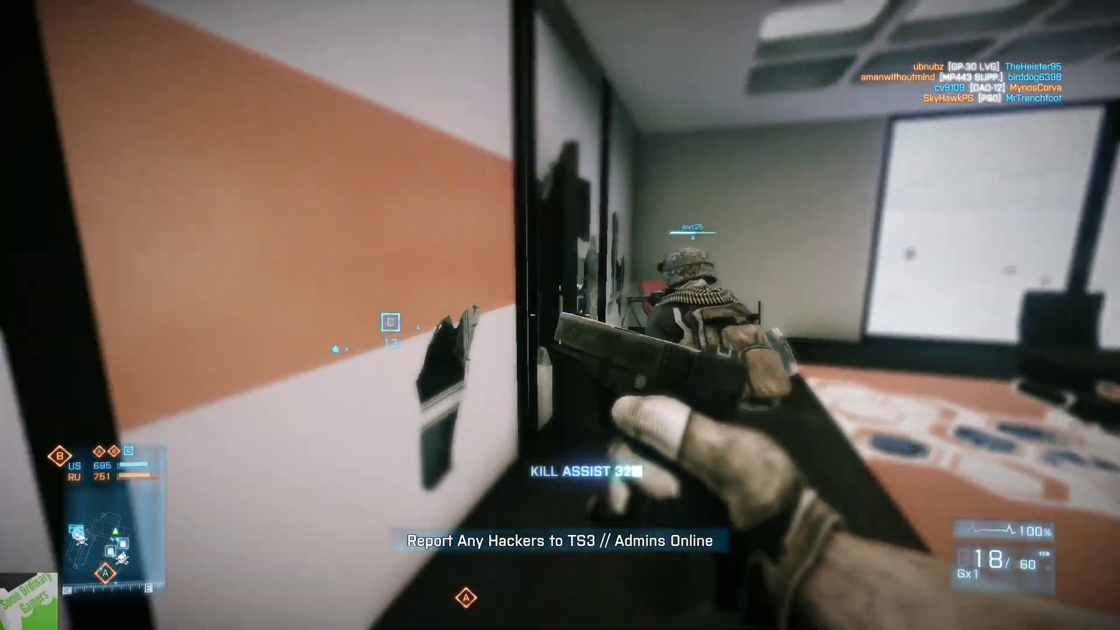
Cross the rooftop terrace, then head back inside through the lobby toward the balcony
key("w")
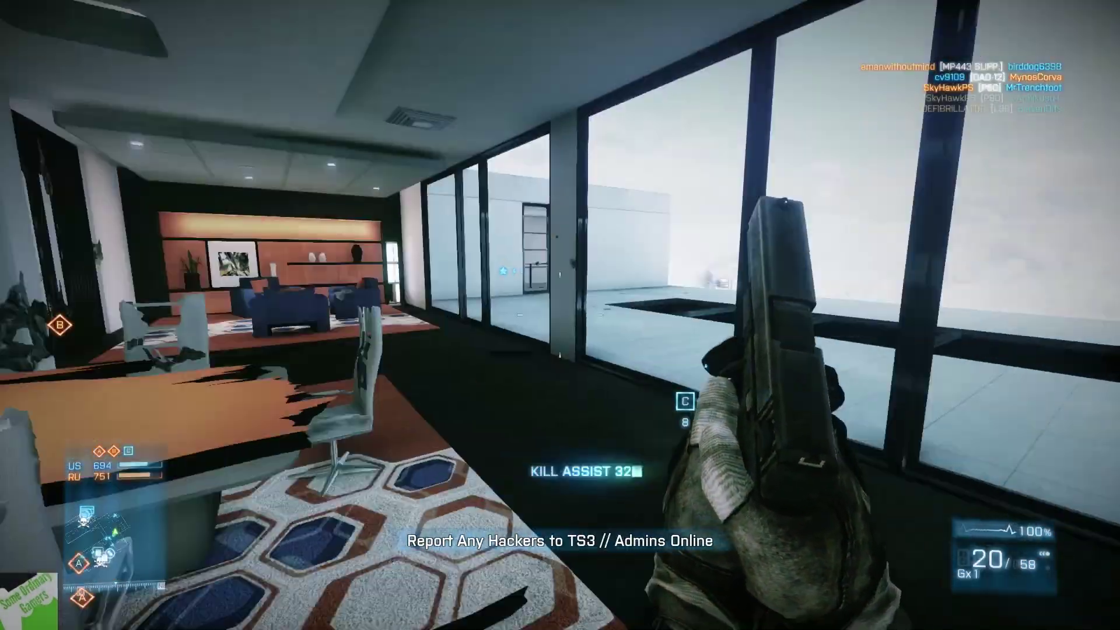
key("w")
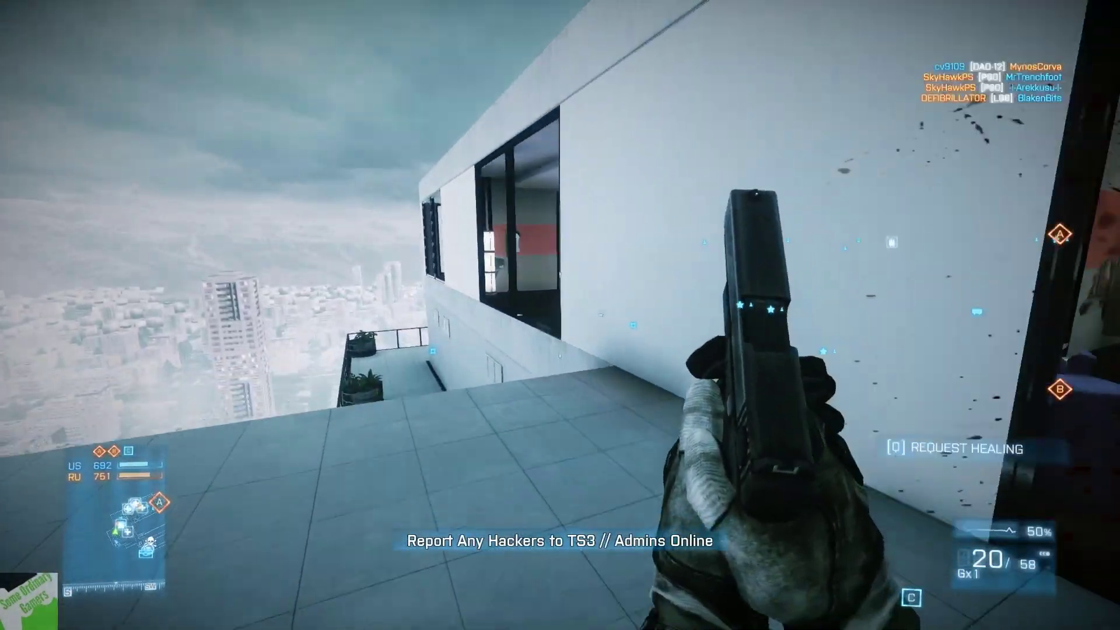
key("w")
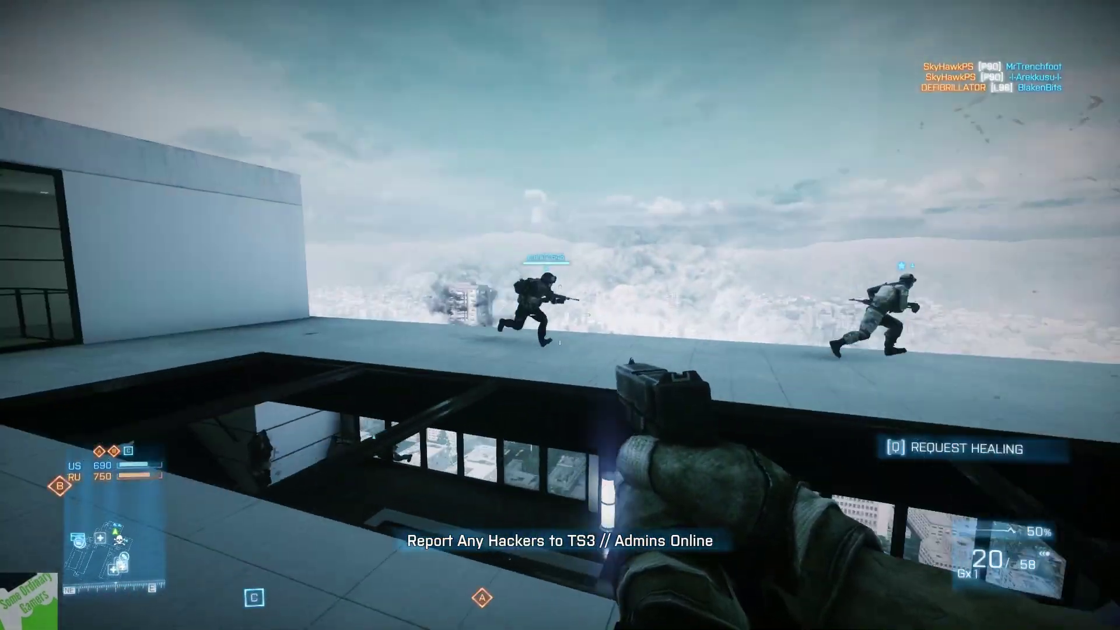
key("w")
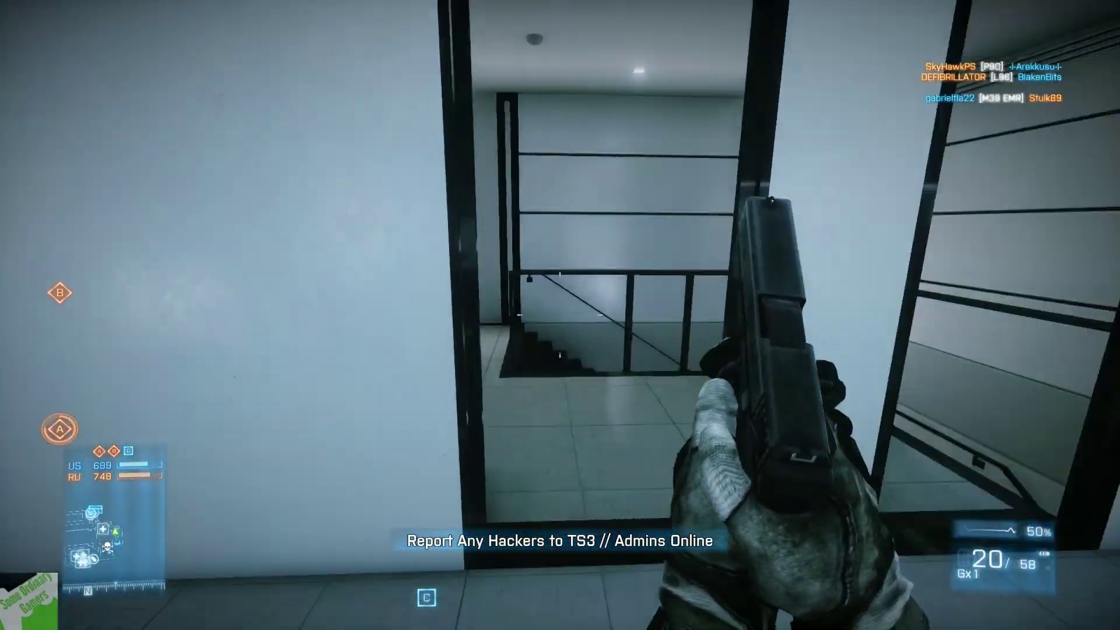
key("w")
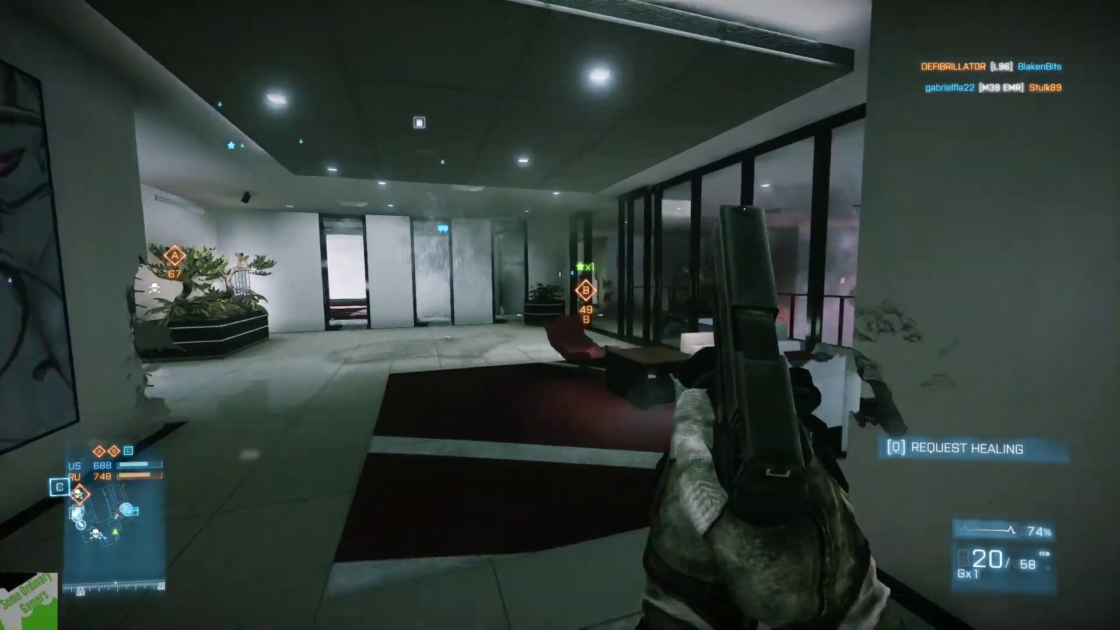
key("w")
key("w")
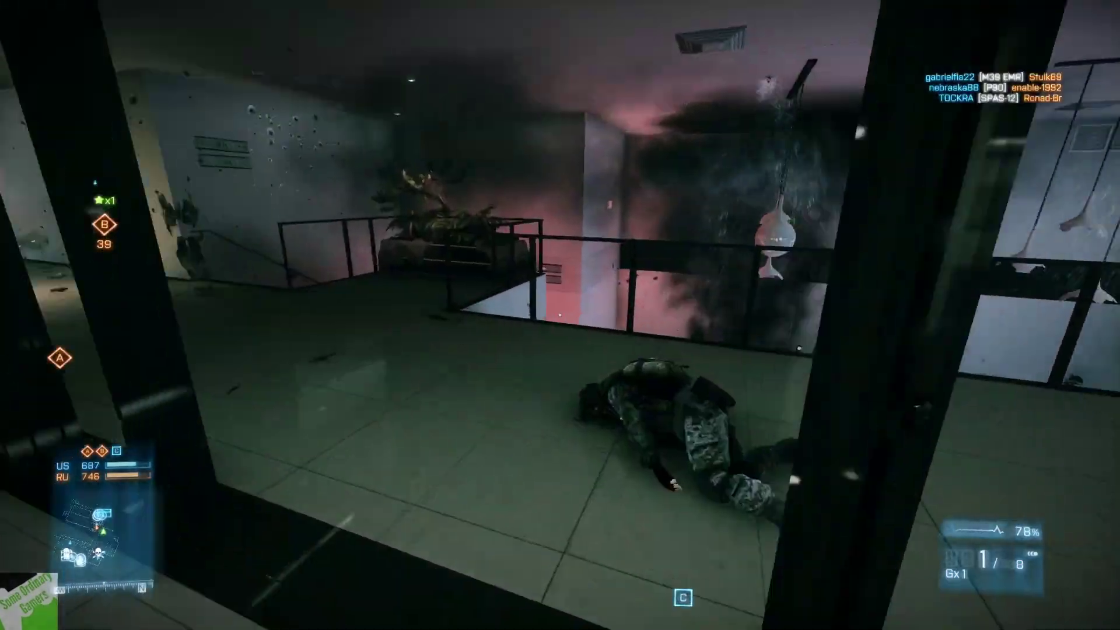
Fire the pistol down the corridor until killed by an enemy SPAS-12
key("w")
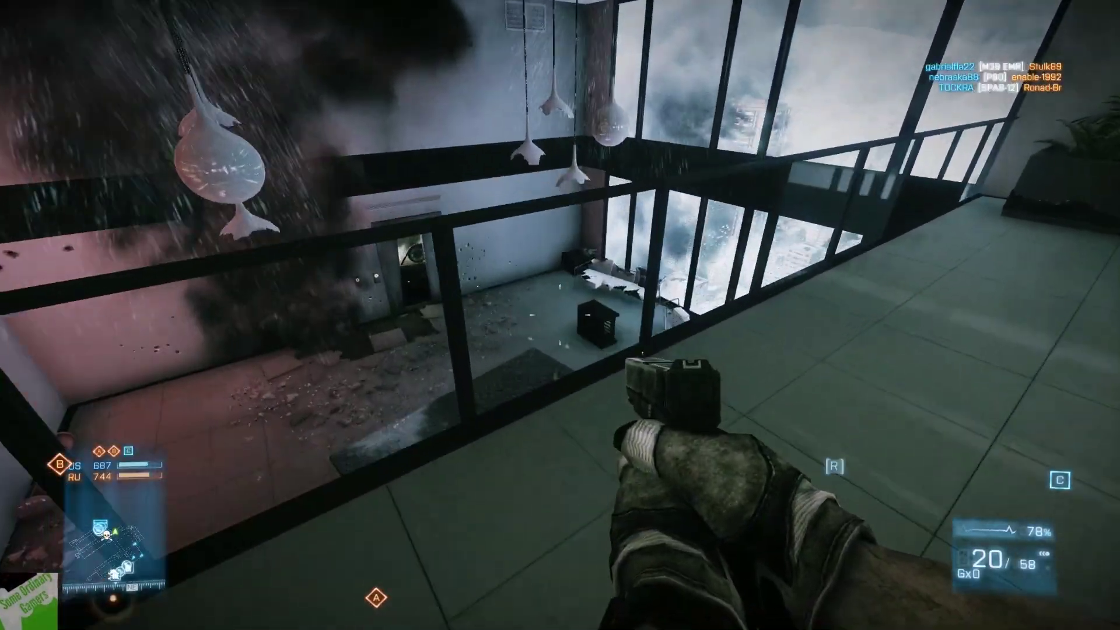
key("w")
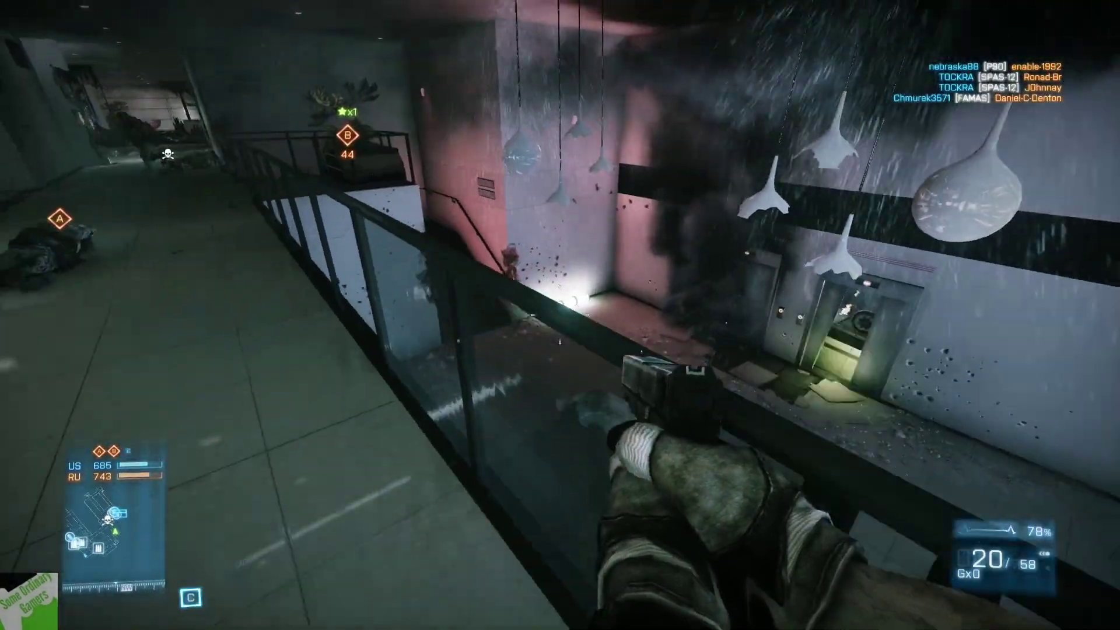
key("w")
left_click(561, 315)
left_click(560, 315)
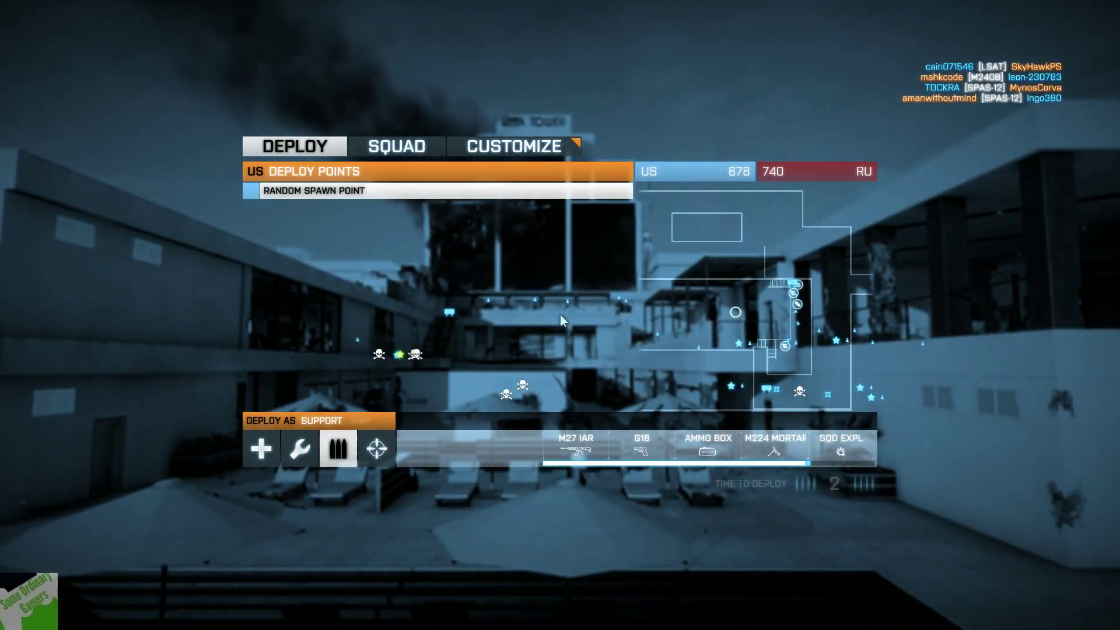
Redeploy and shoot at enemies beyond the doorway with the pistol
left_click(856, 488)
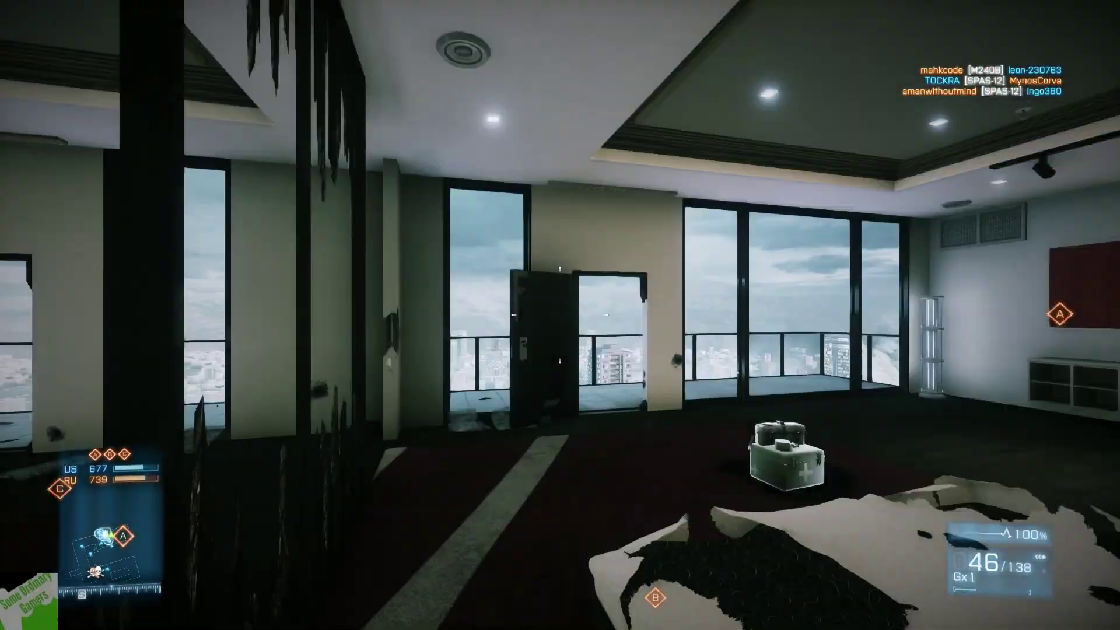
key("2")
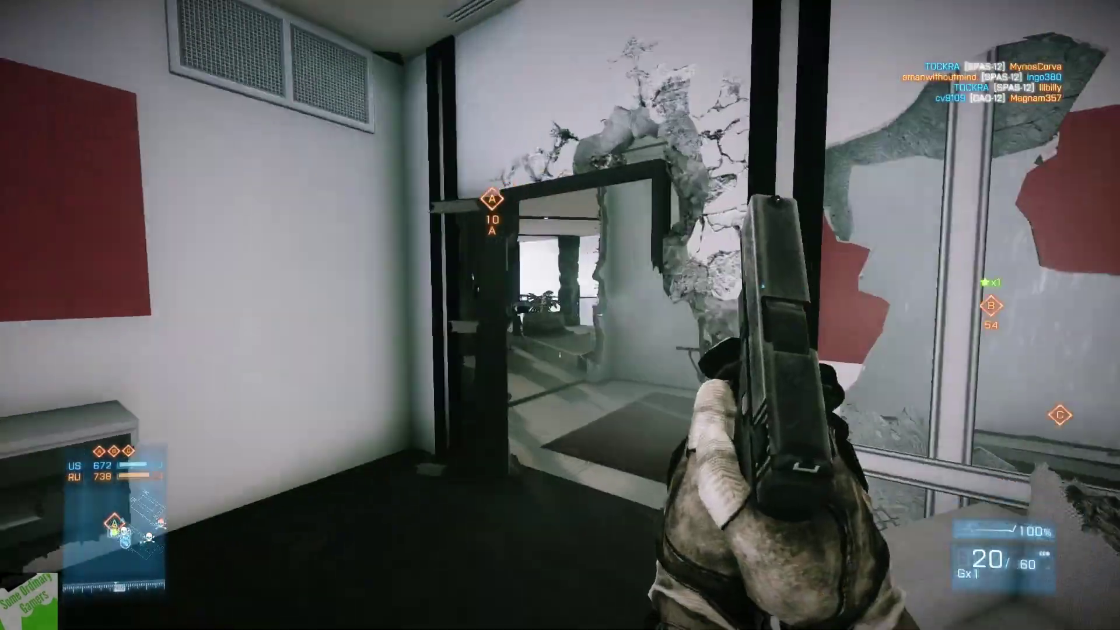
key("w")
left_click(560, 316)
left_click(560, 315)
left_click(560, 315)
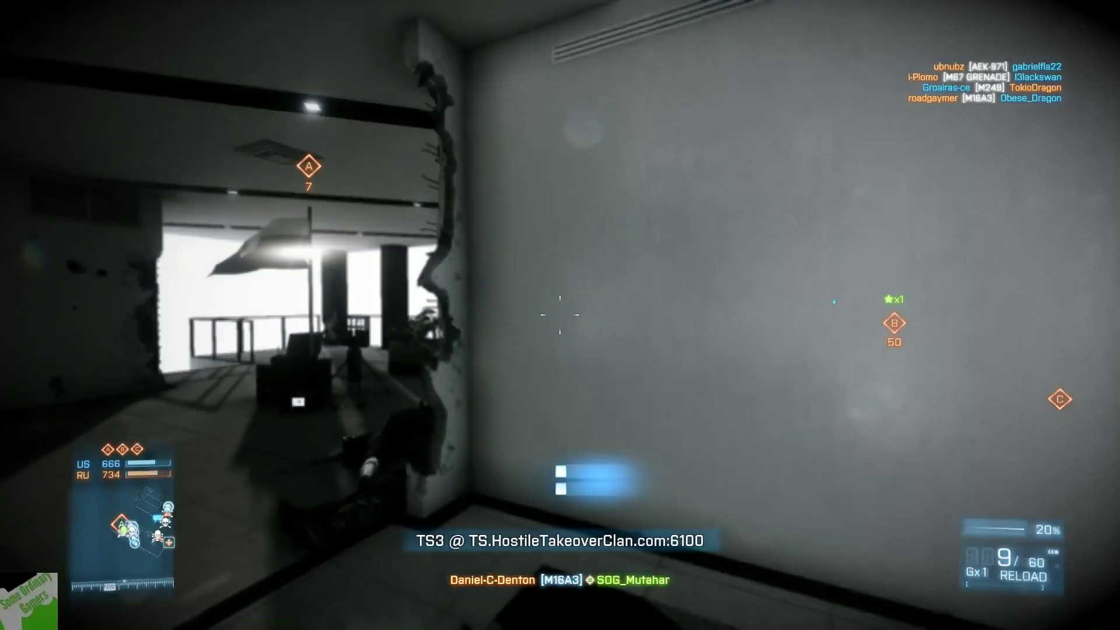
Accept the revive, kill the enemy in the hall with the pistol, and drop an ammo box
left_click(560, 315)
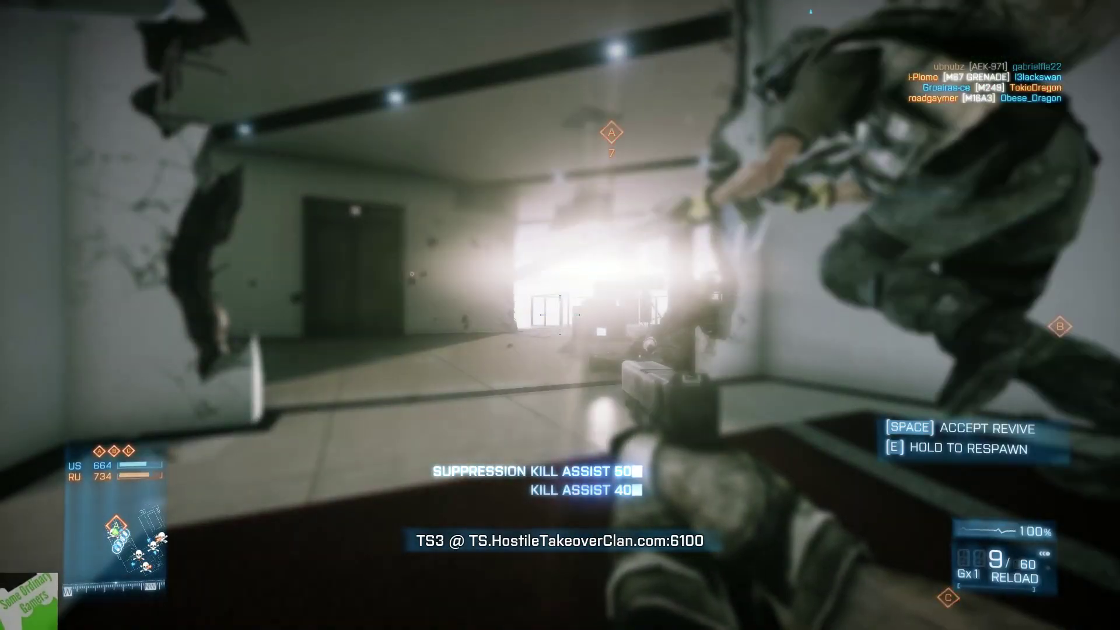
key("space")
key("r")
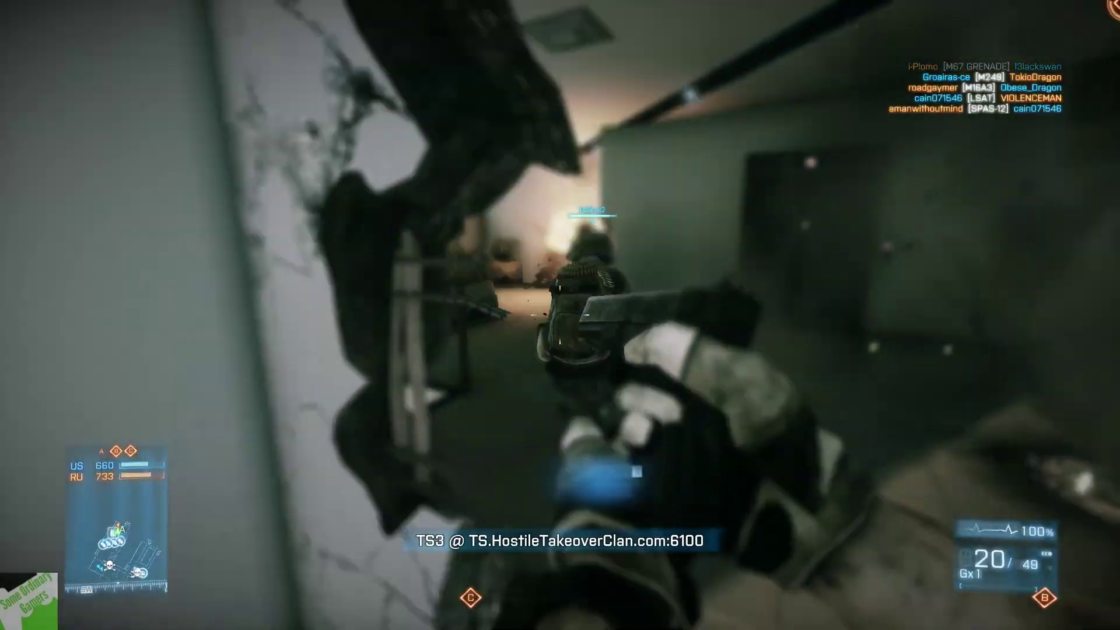
left_click(561, 315)
left_click(560, 316)
left_click(560, 315)
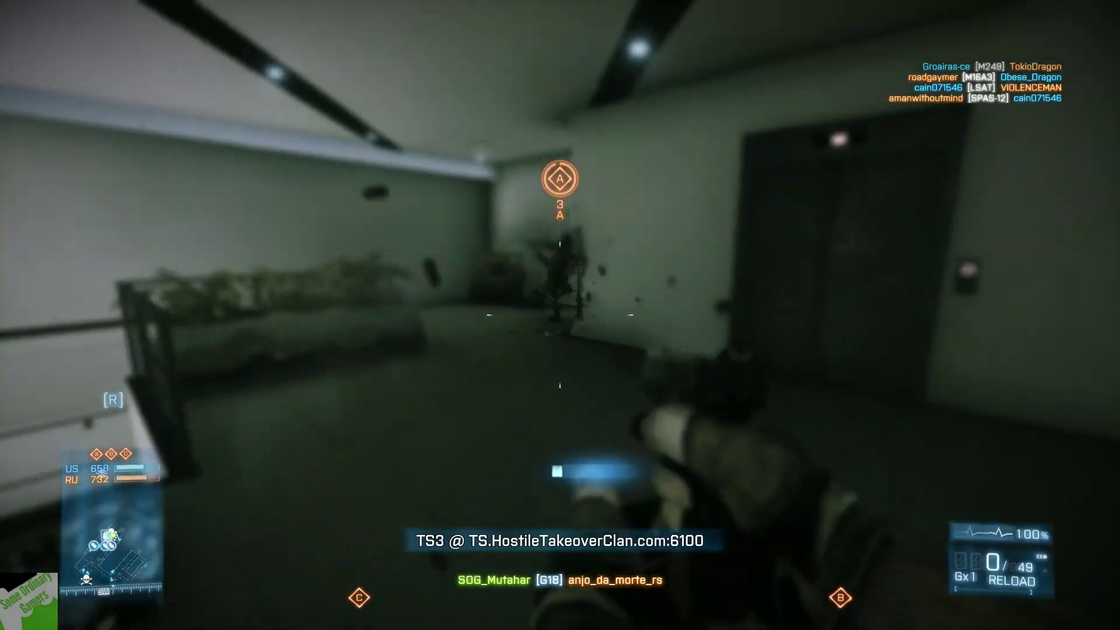
key("r")
key("3")
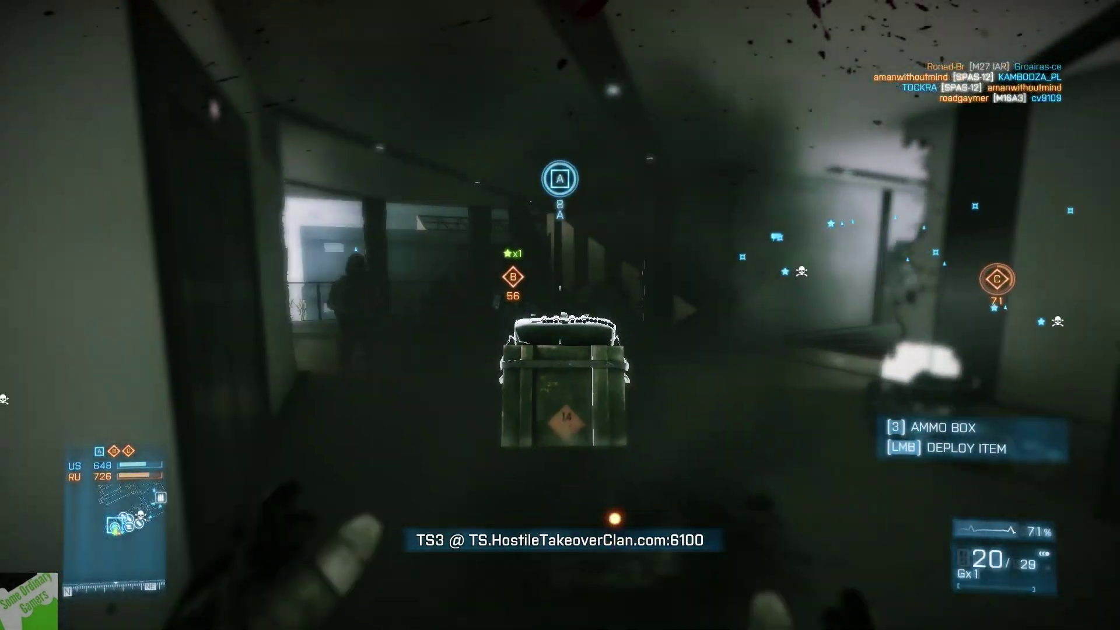
left_click(561, 315)
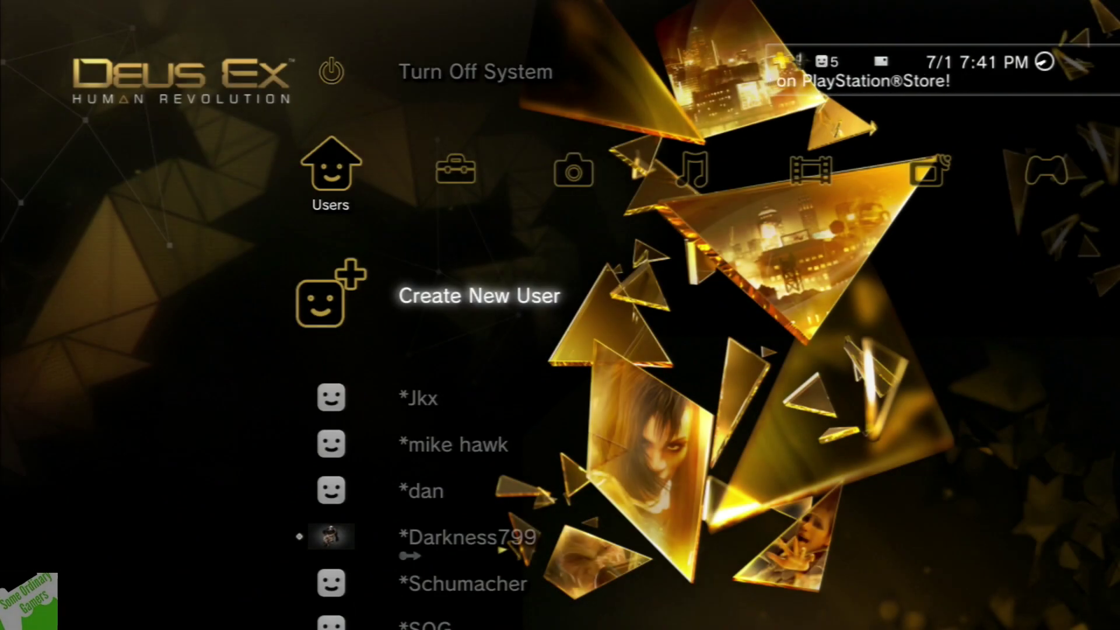
Start a new PS3 user and replace 'User 1' with the name JAPANLOL
key("Return")
key("Return")
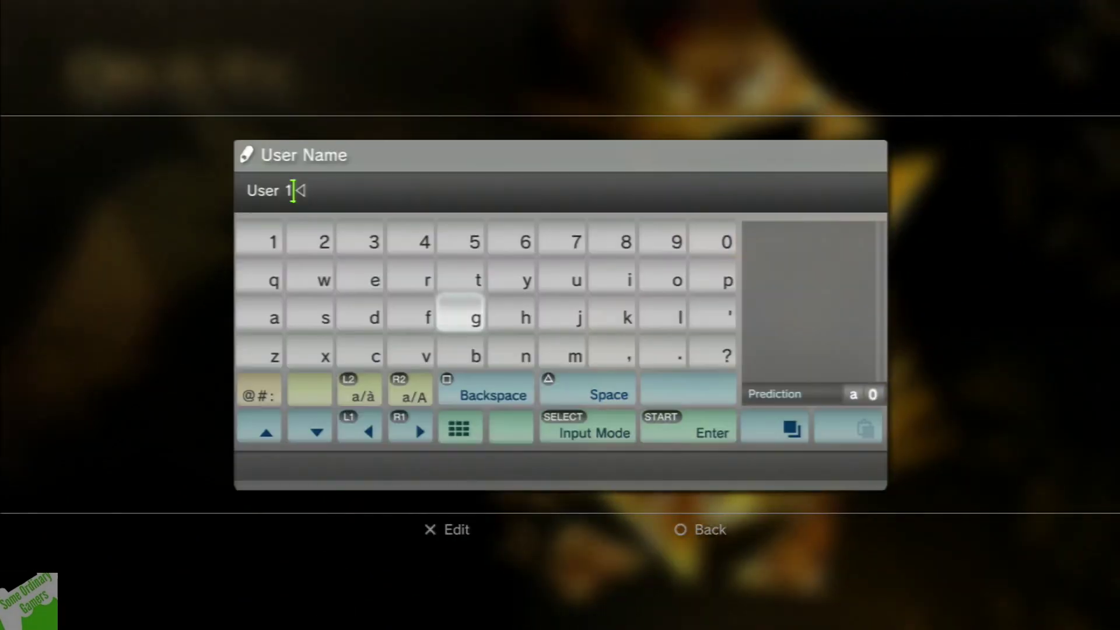
key("BackSpace")
key("Right")
key("Right")
key("Right")
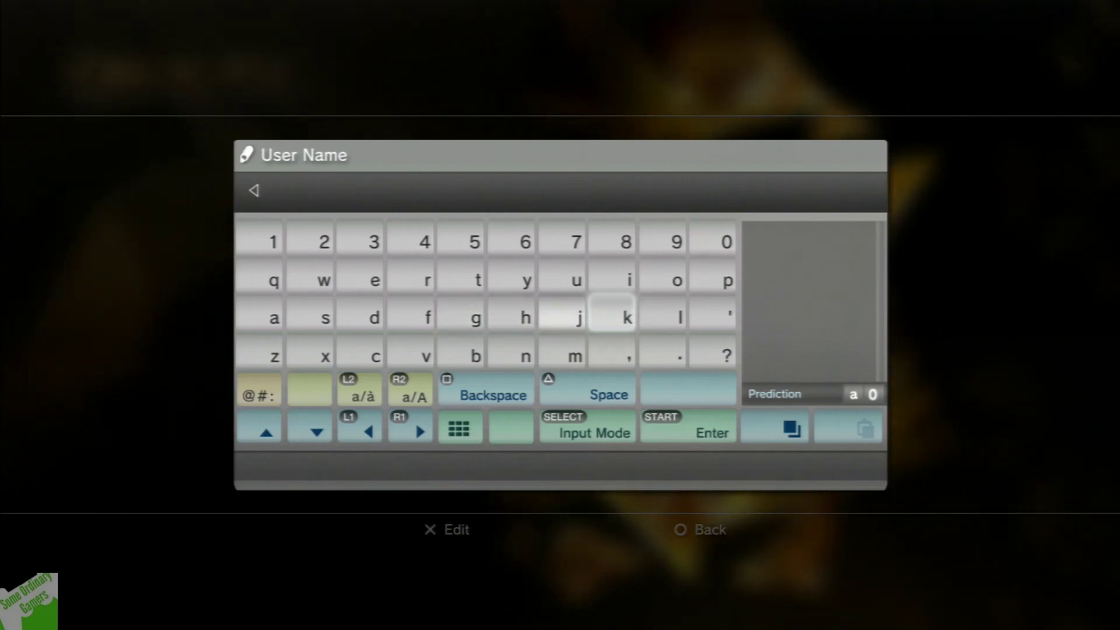
key("shift")
type("J")
key("Left")
key("Left")
key("Left")
key("Left")
key("Left")
key("Left")
type("A")
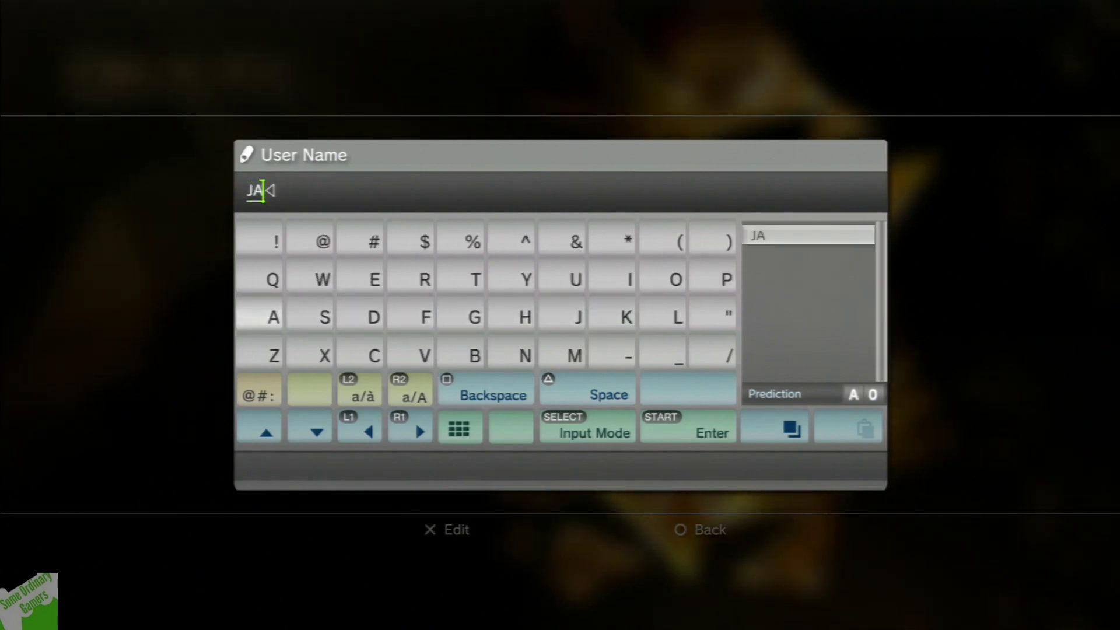
type("P")
key("Right")
key("Right")
key("Left")
type("A")
key("Down")
key("Left")
key("Left")
key("Left")
key("Left")
key("Left")
type("N")
key("Right")
key("Right")
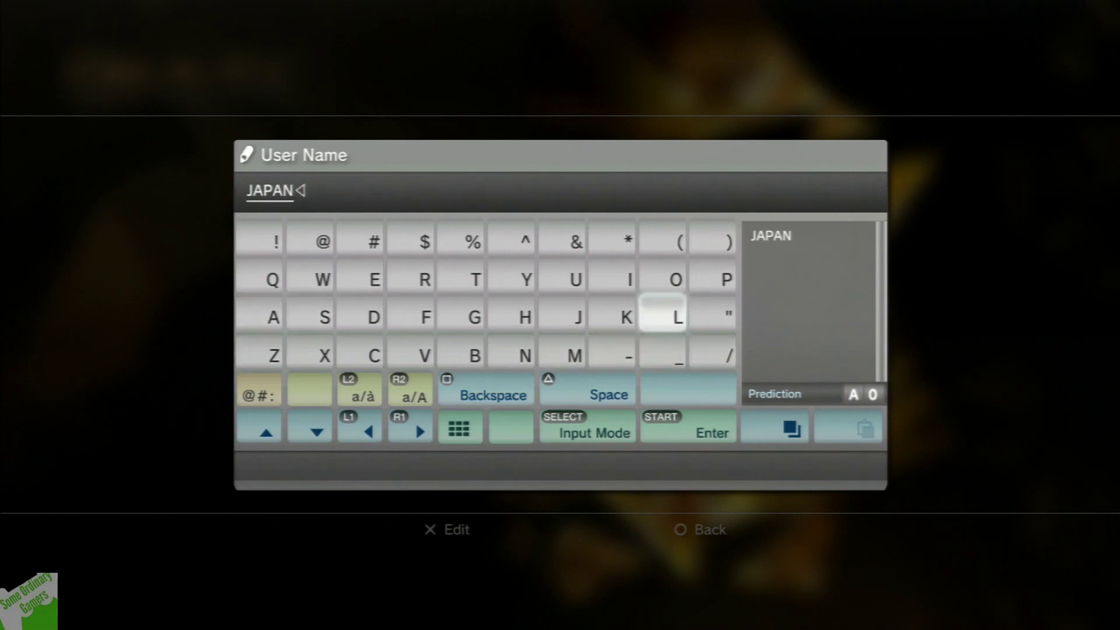
Confirm creating user JAPANLOL and log in as it
key("Return")
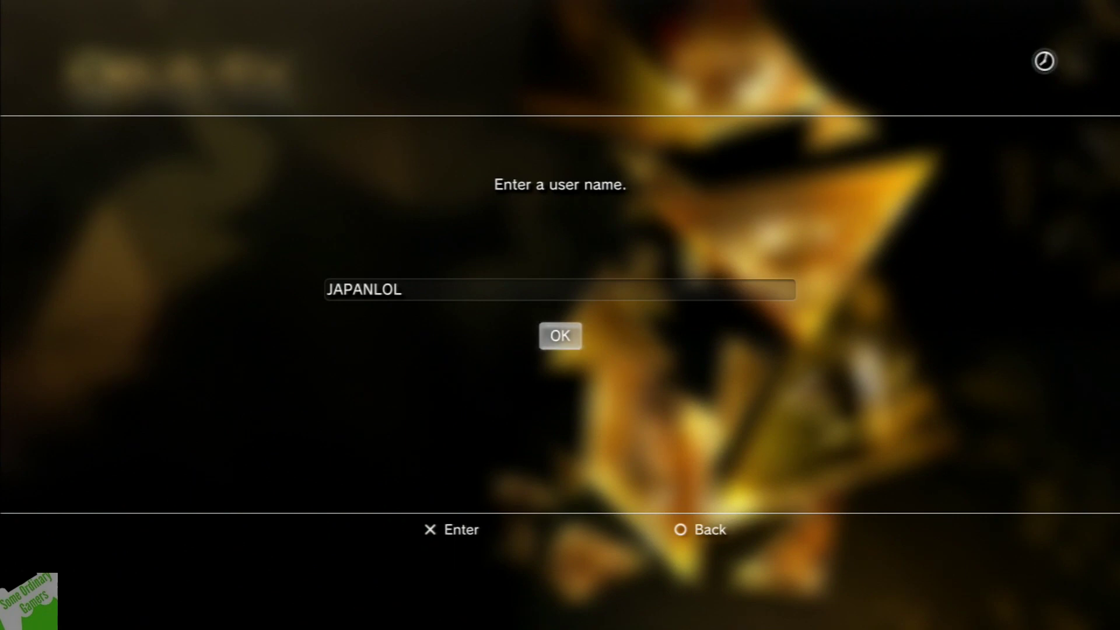
key("Return")
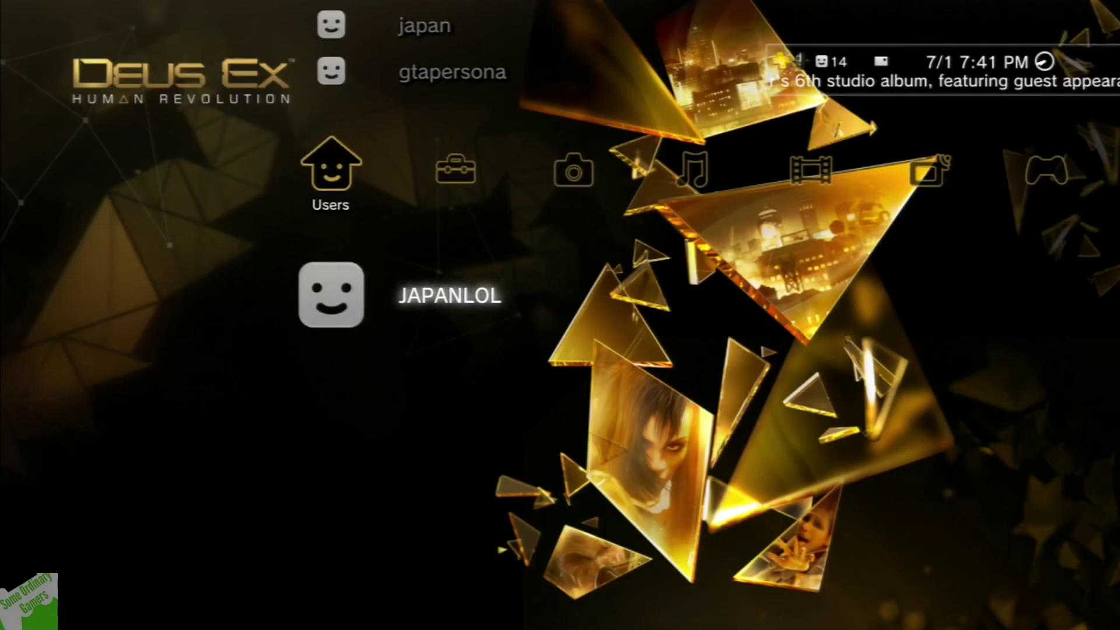
key("Return")
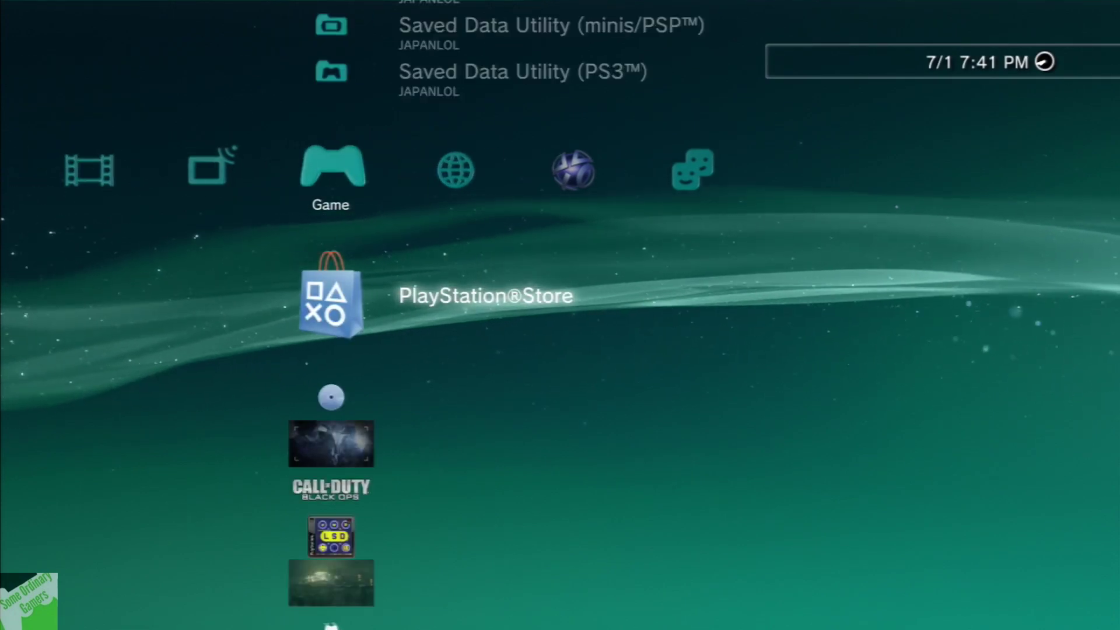
Launch Sign Up from the PlayStation Network column
key("Up")
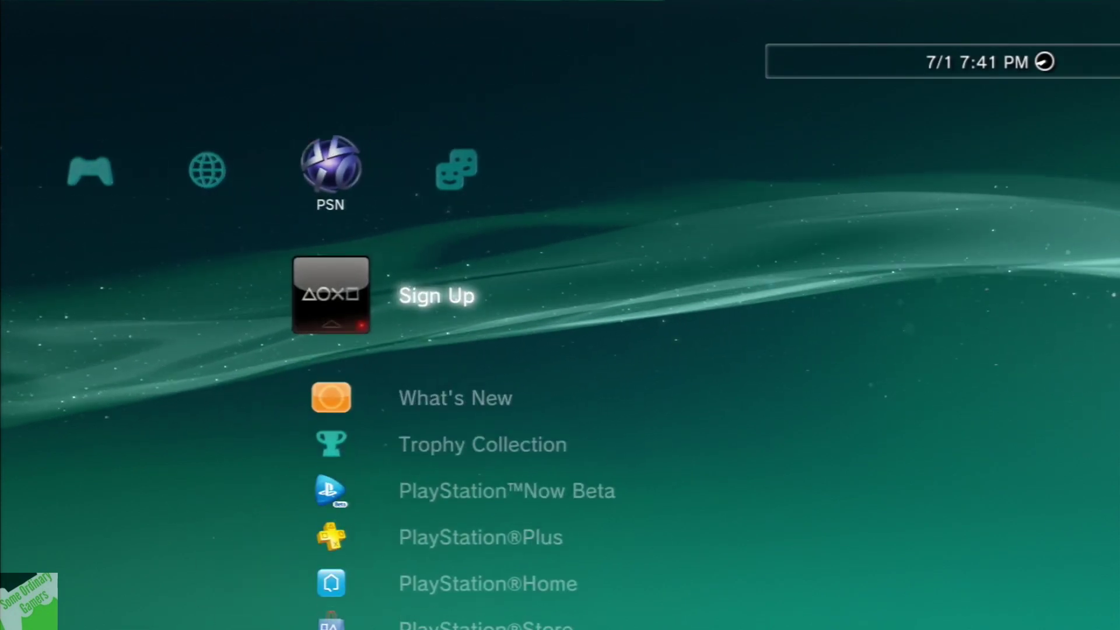
key("Return")
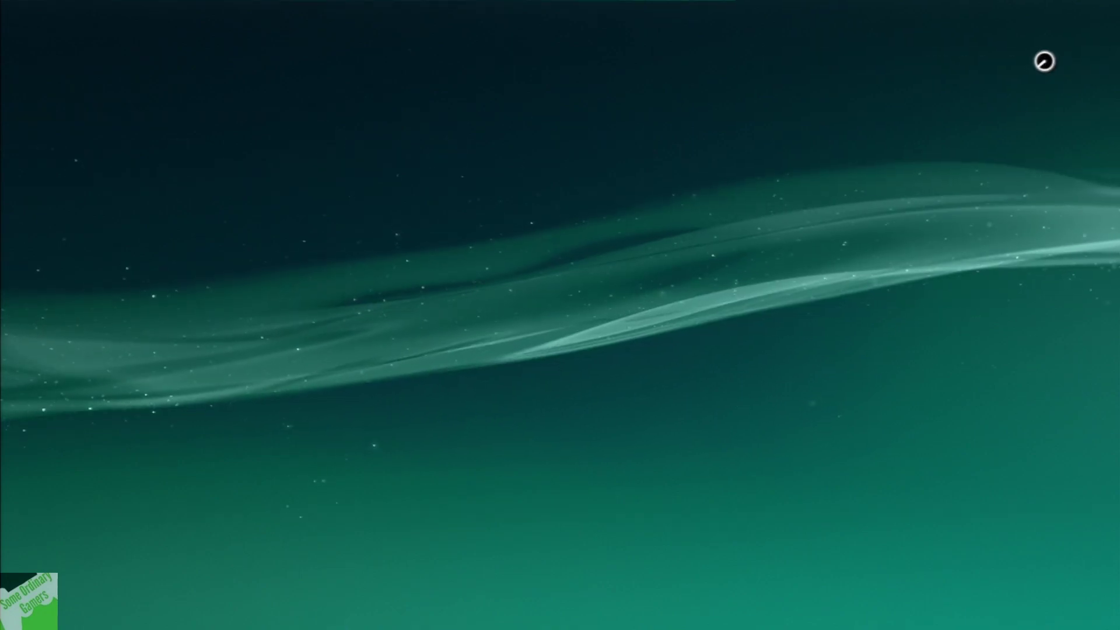
key("Down")
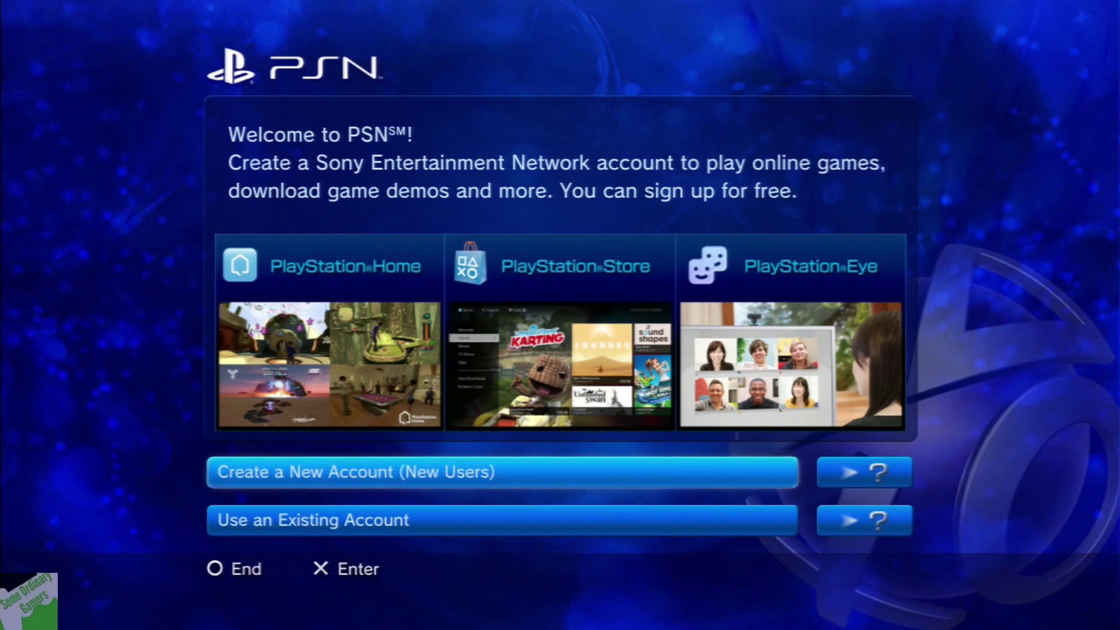
Choose to create a new account with country 日本 and language 日本語
key("Return")
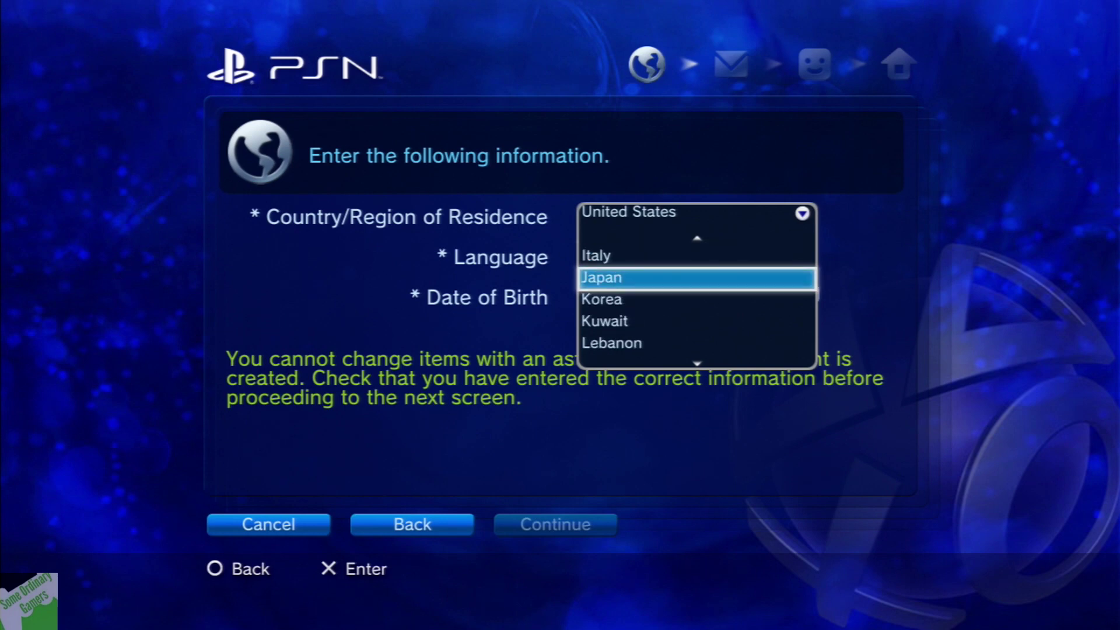
key("Return")
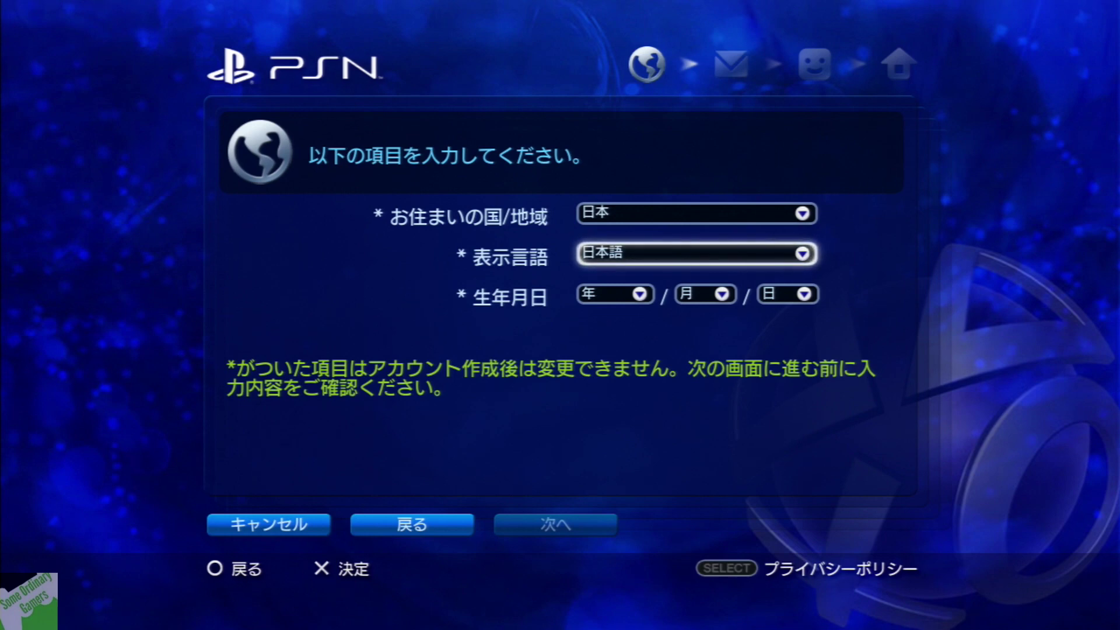
key("Down")
key("Up")
key("Return")
key("Escape")
Set the birth year to 1900 and the birth month to 03
key("Down")
key("Return")
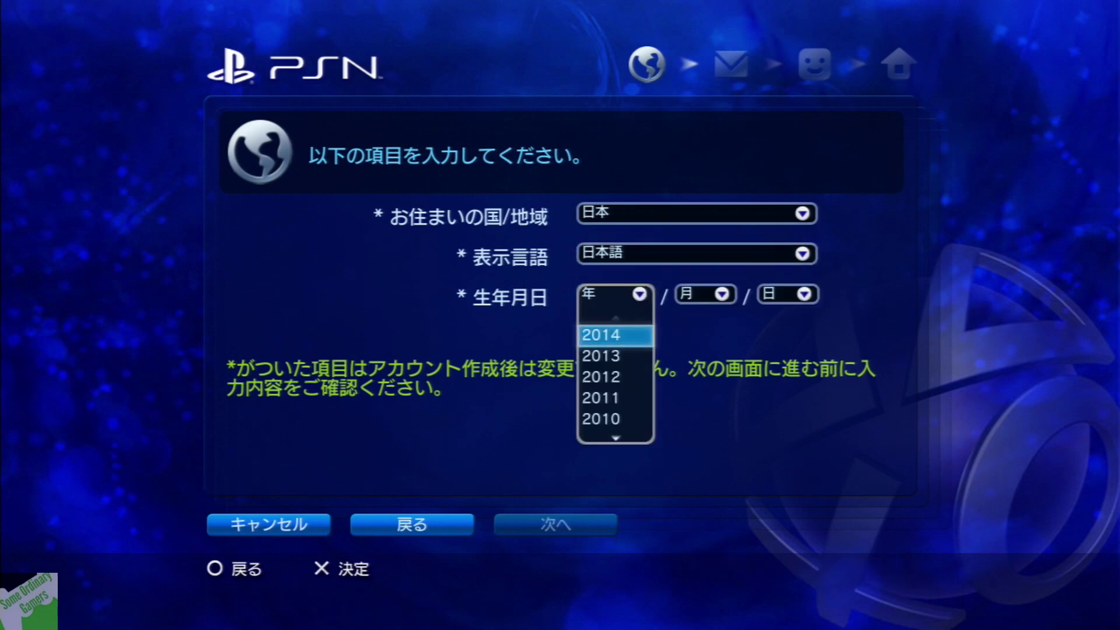
key("Down")
key("Down")
key("Down")
key("Down")
key("Down")
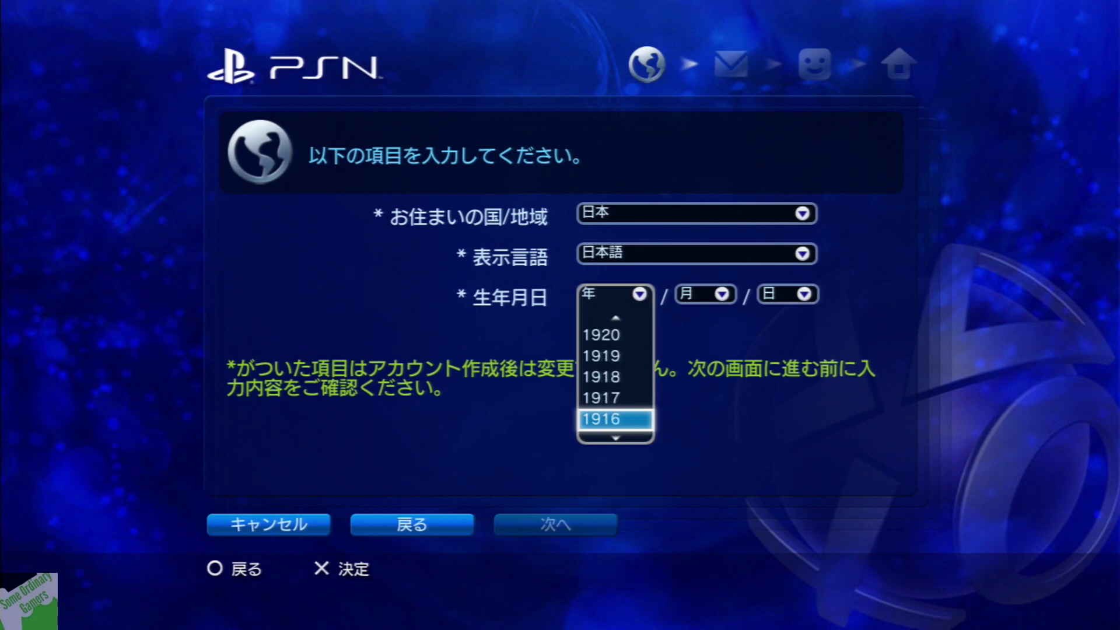
key("Return")
key("Right")
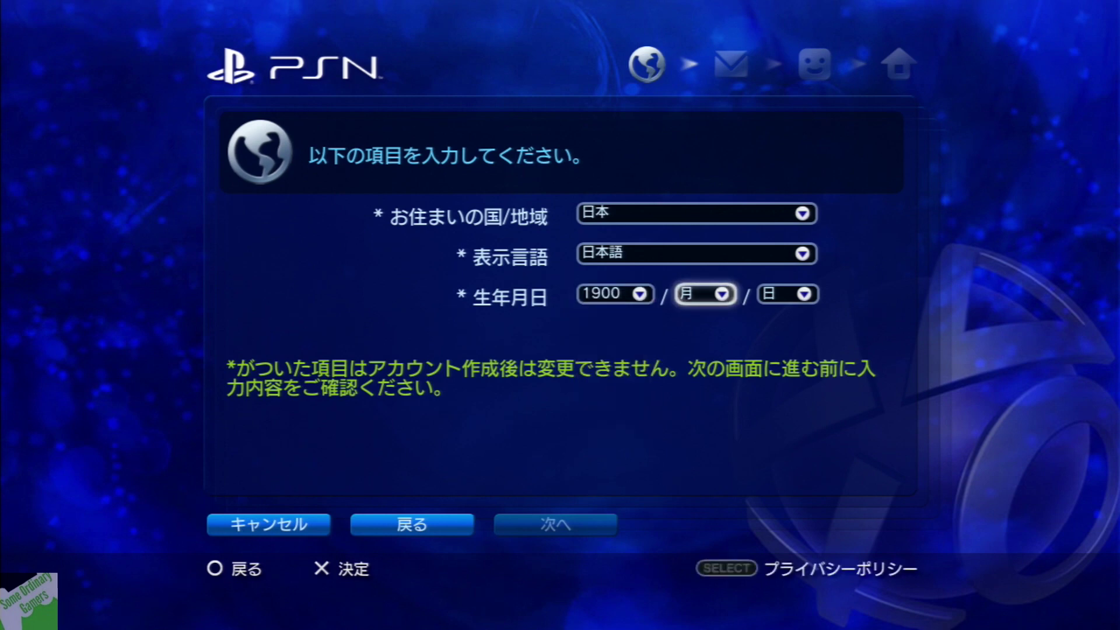
key("Return")
key("Up")
key("Up")
key("Down")
key("Down")
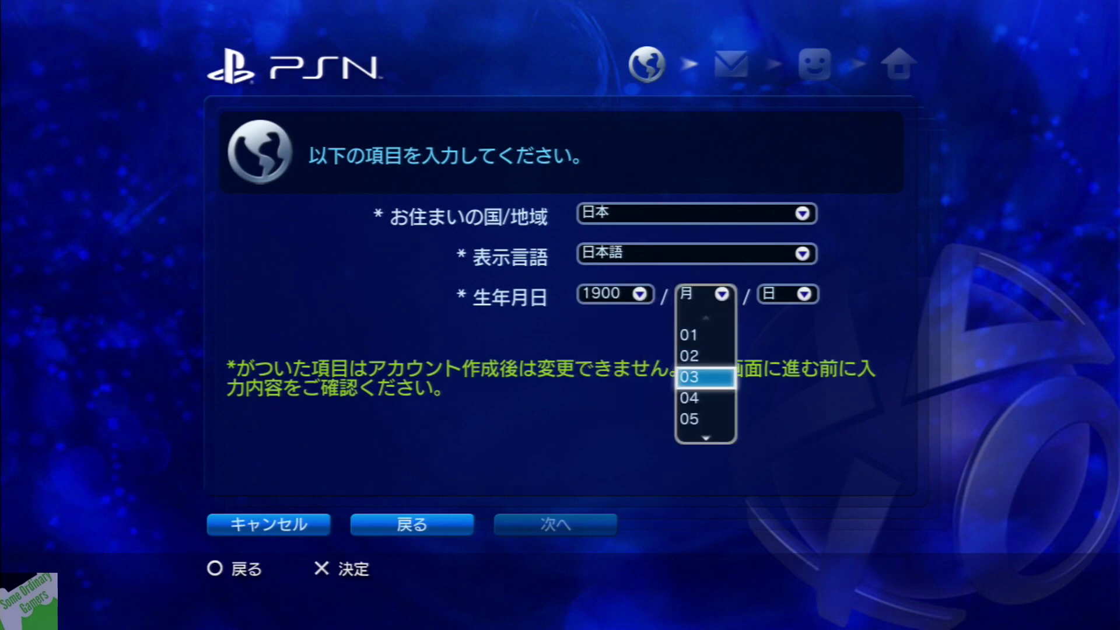
key("Return")
key("Right")
Set the birth day to 13 and continue to the terms of service
key("Return")
key("Down")
key("Down")
key("Down")
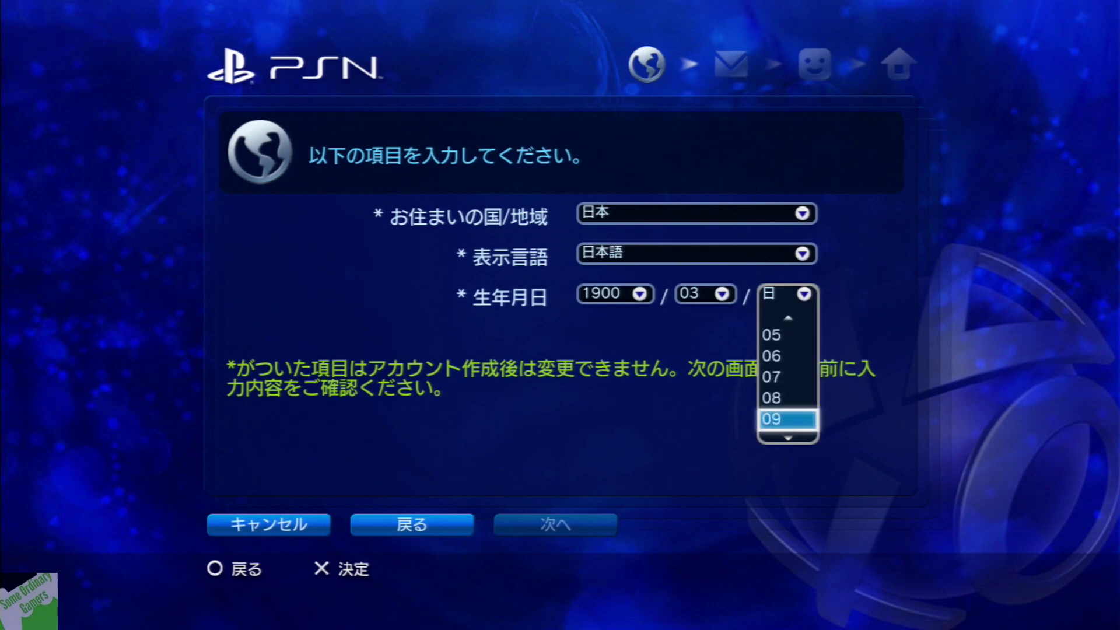
key("Return")
key("Down")
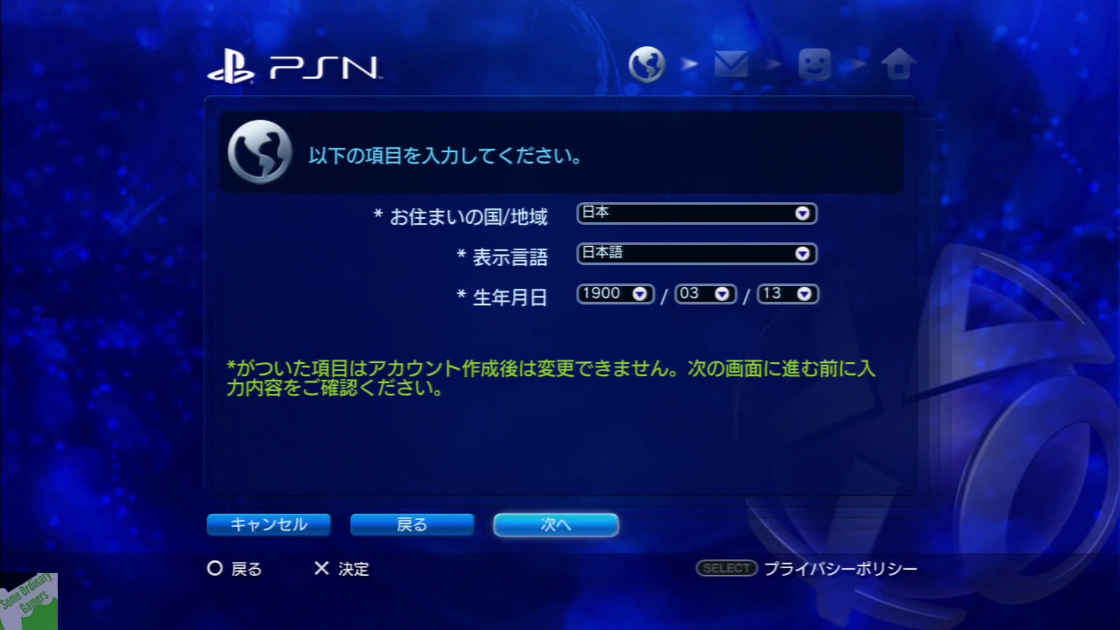
key("Return")
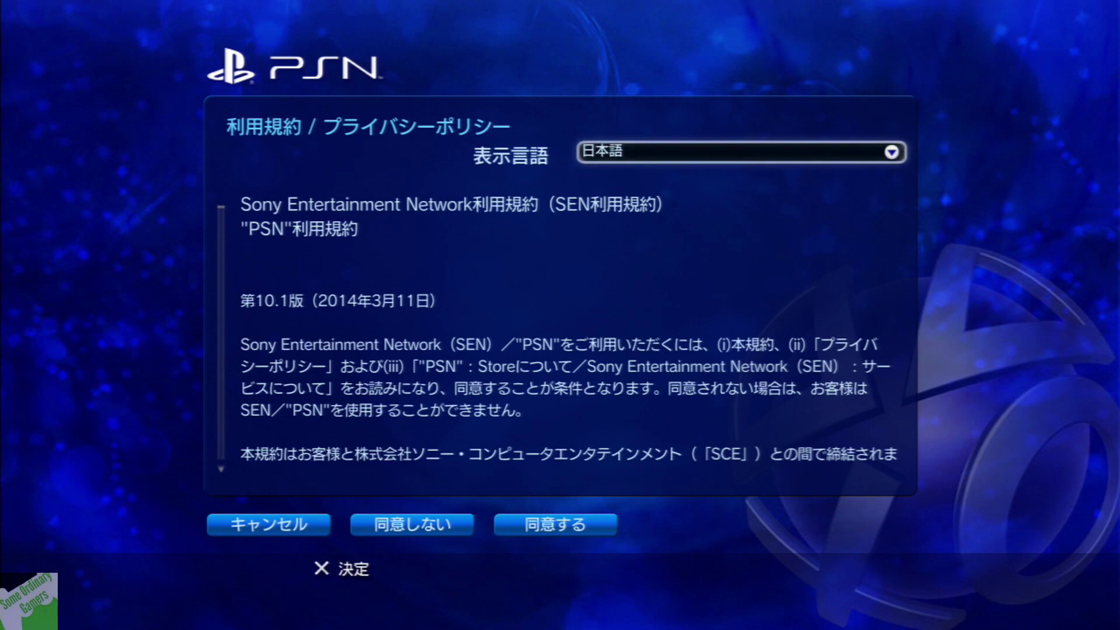
Scroll through the Japanese terms of service and agree with 同意する
key("Down")
scroll(569, 334, "down", 10)
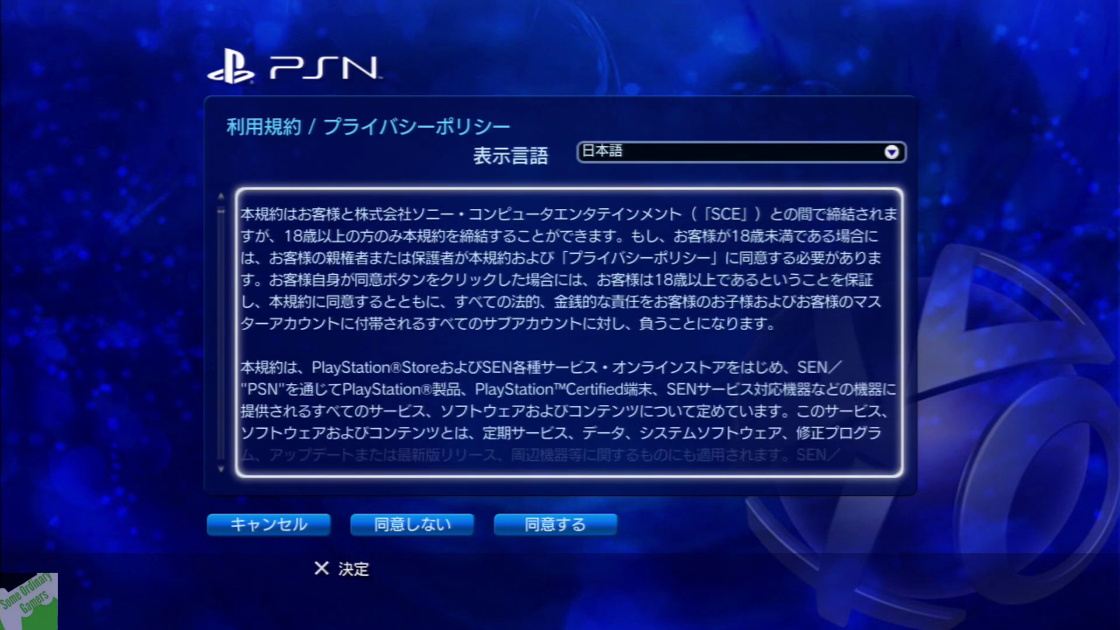
key("Down")
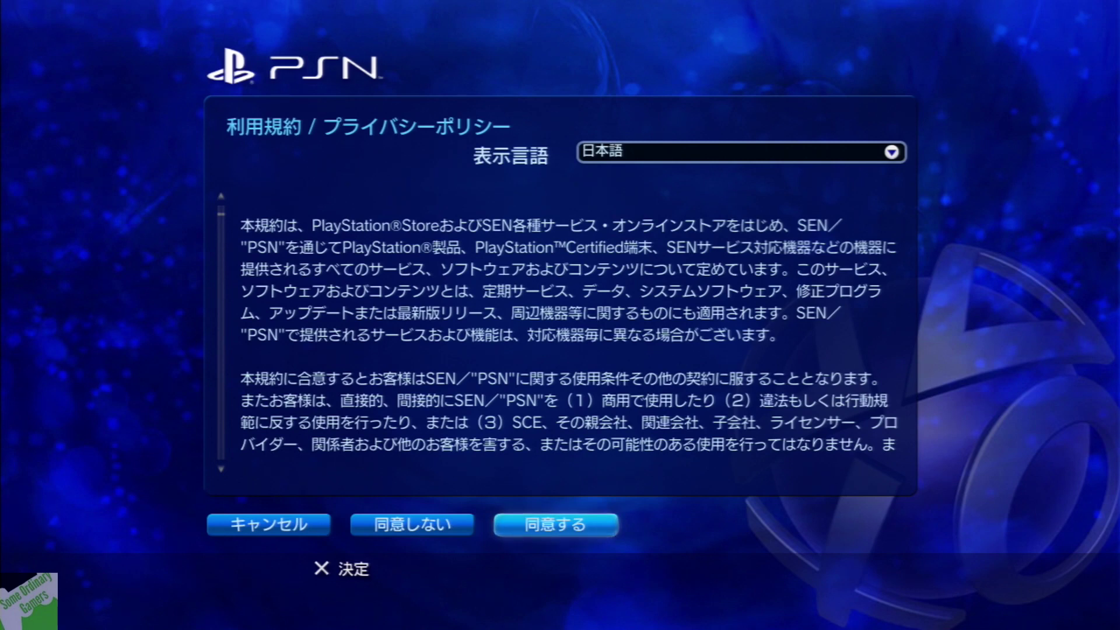
key("Return")
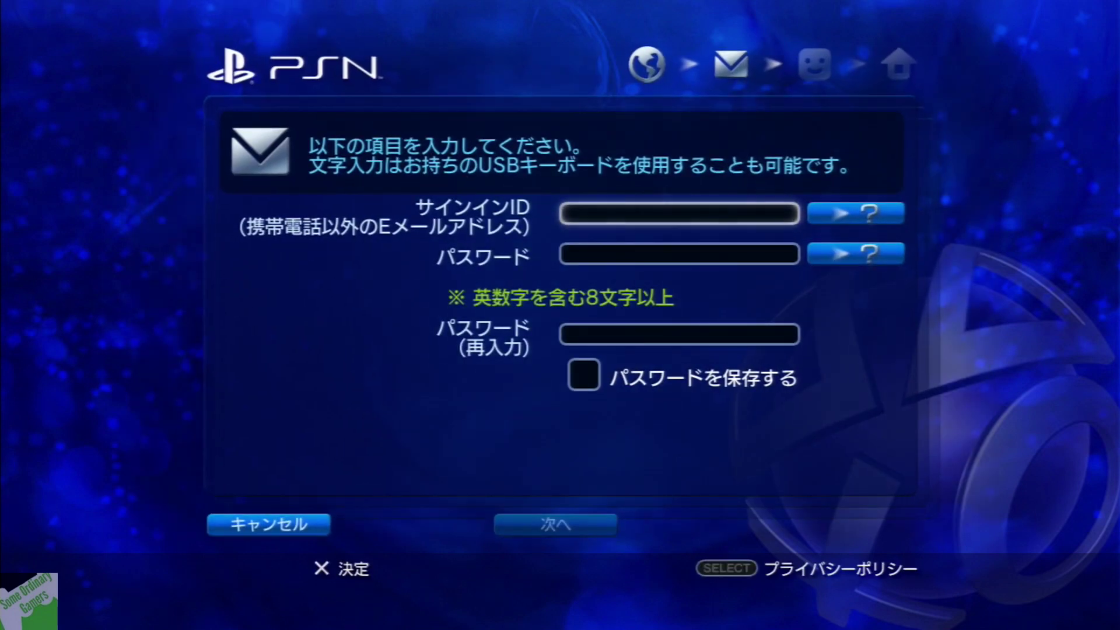
Type the first part of the sign-in e-mail into サインインID, fixing typos, then add the @ sign
key("Down")
key("Up")
key("Return")
key("Right")
key("Right")
key("Right")
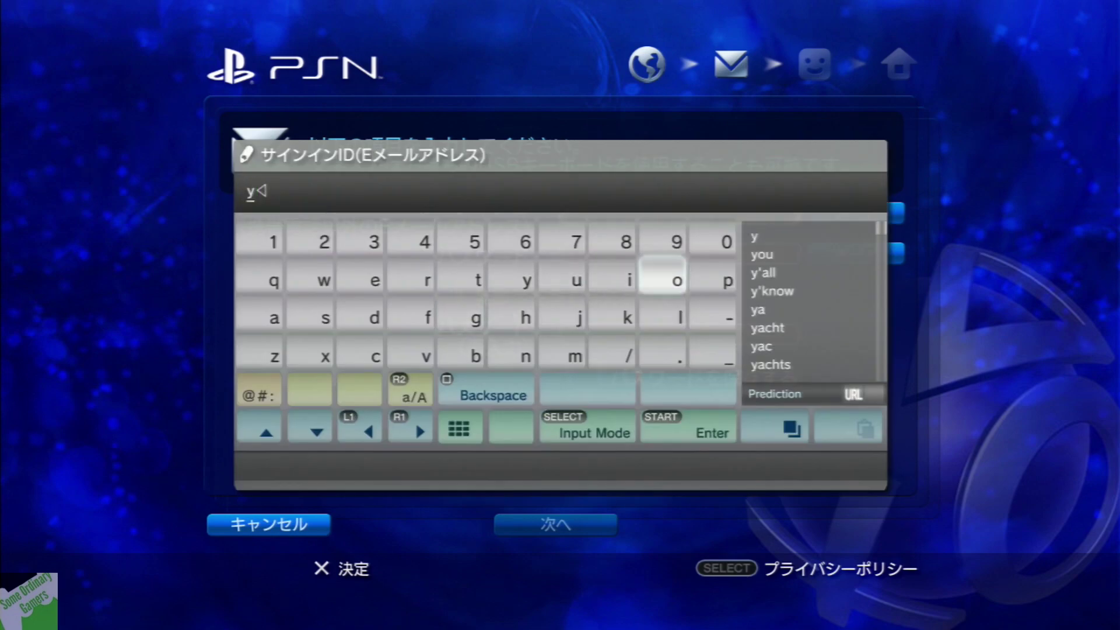
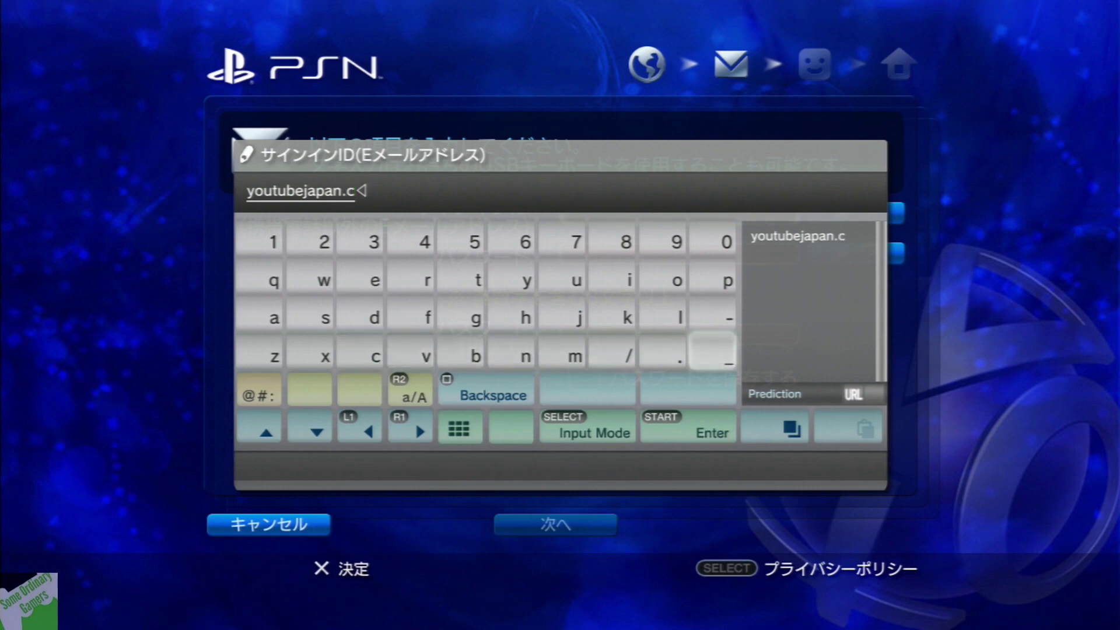
key("Down")
key("Left")
key("Left")
key("Left")
key("Left")
key("Return")
key("Down")
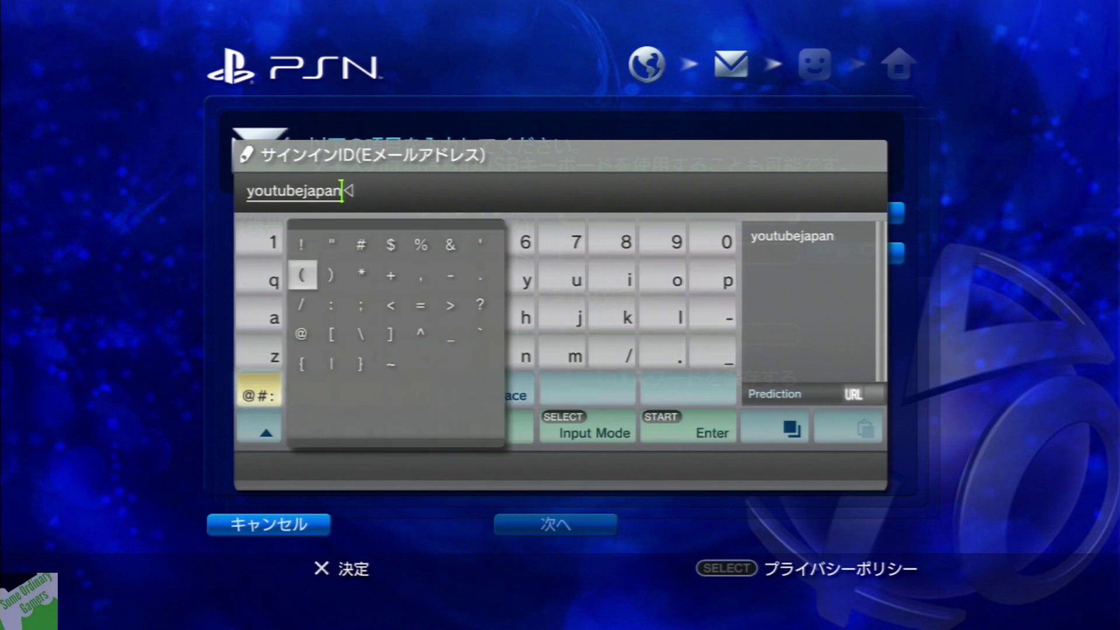
key("Down")
key("Down")
Finish the e-mail's domain ending in .com and confirm the sign-in ID with OK
key("Up")
key("Up")
key("Left")
key("Left")
key("Left")
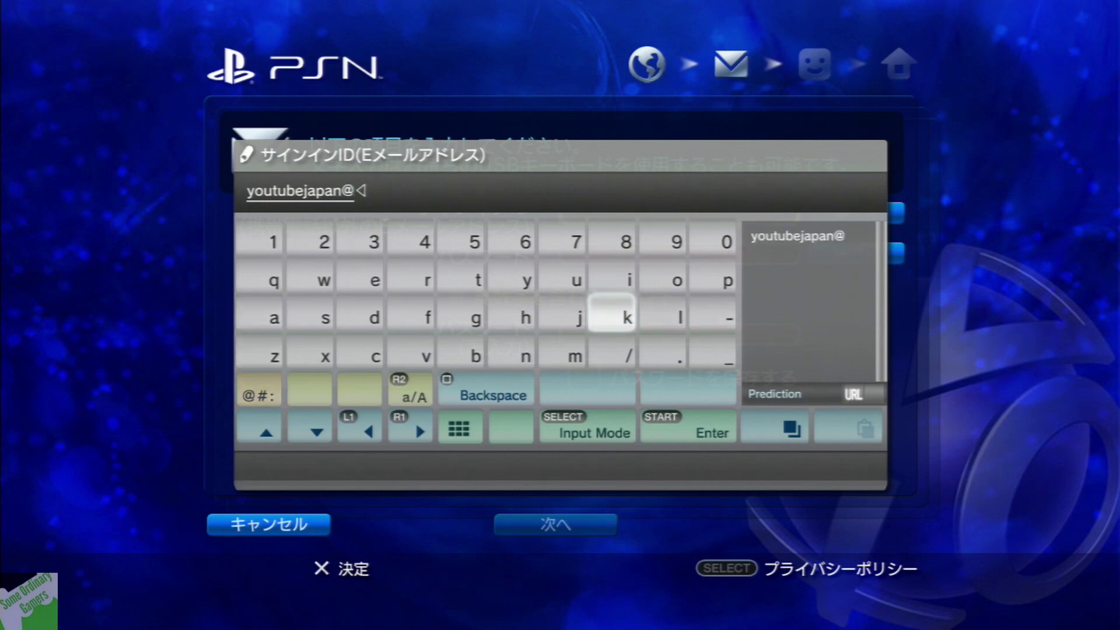
key("Left")
key("Left")
type("h")
key("Right")
key("Right")
key("Up")
key("Right")
type("o")
key("Left")
key("Left")
key("Left")
key("Left")
type("t")
key("Down")
key("Down")
key("Right")
key("Right")
type("m")
key("Up")
key("Left")
key("Left")
key("Left")
key("Left")
key("Left")
key("Left")
type("a")
key("Left")
key("Left")
key("Left")
key("Up")
type("i")
key("Down")
key("Right")
type("l")
key("Down")
type(".")
key("Right")
key("Right")
key("Right")
key("Right")
type("c")
key("Up")
key("Left")
key("Left")
key("Left")
key("Up")
key("Left")
type("o")
key("Down")
key("Down")
key("Left")
key("Left")
type("m")
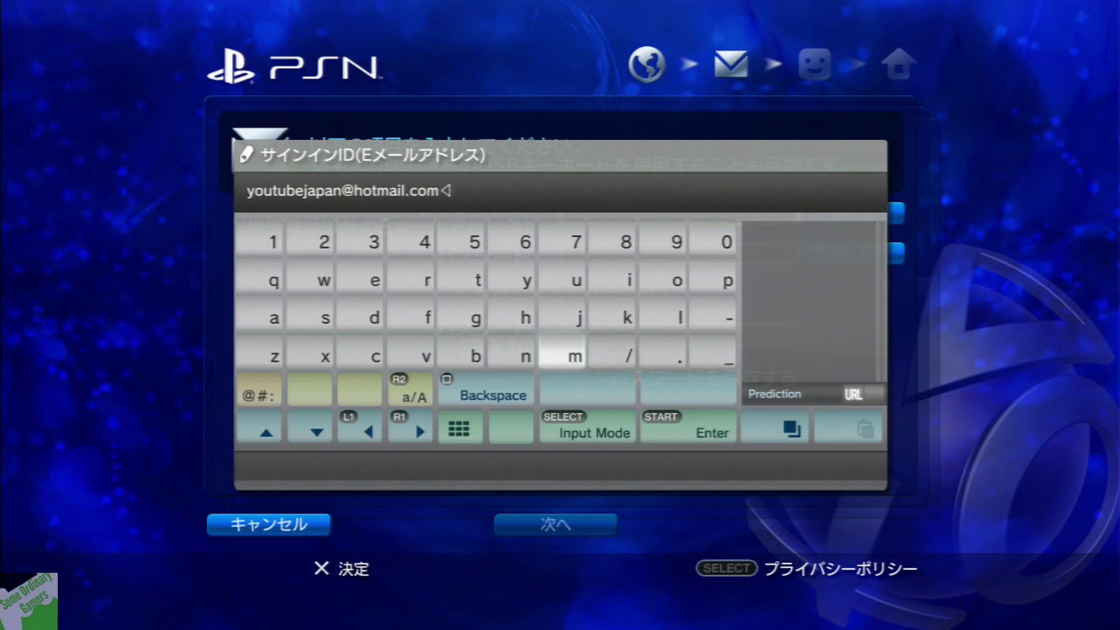
key("Return")
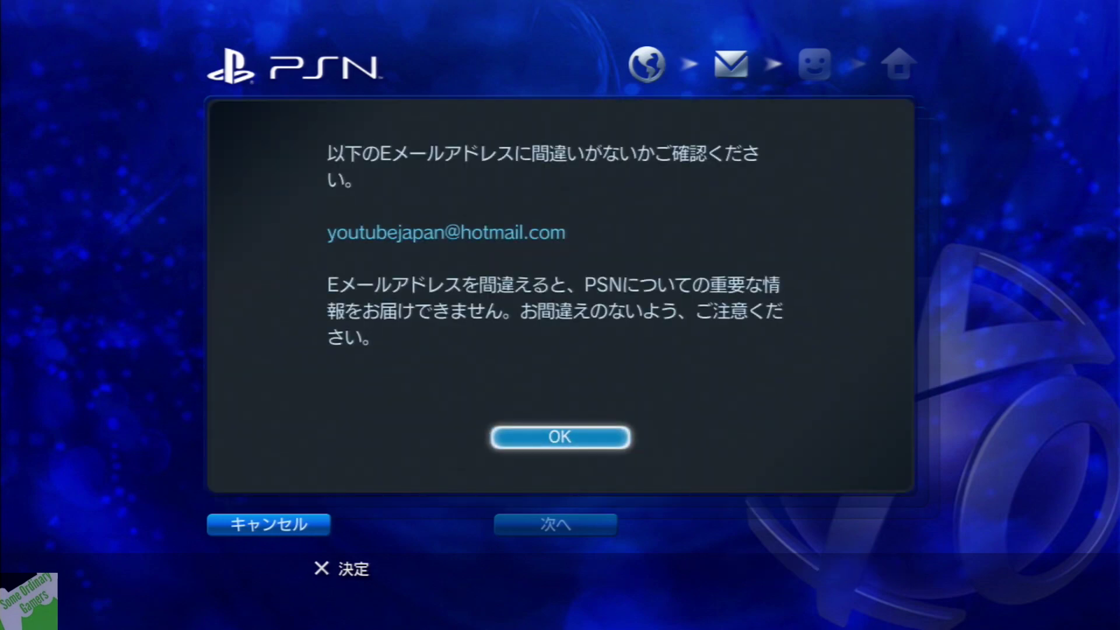
key("Return")
Enter the account password twice, tick パスワードを保存する, and submit with 次へ
key("Down")
key("Return")
key("Return")
key("Down")
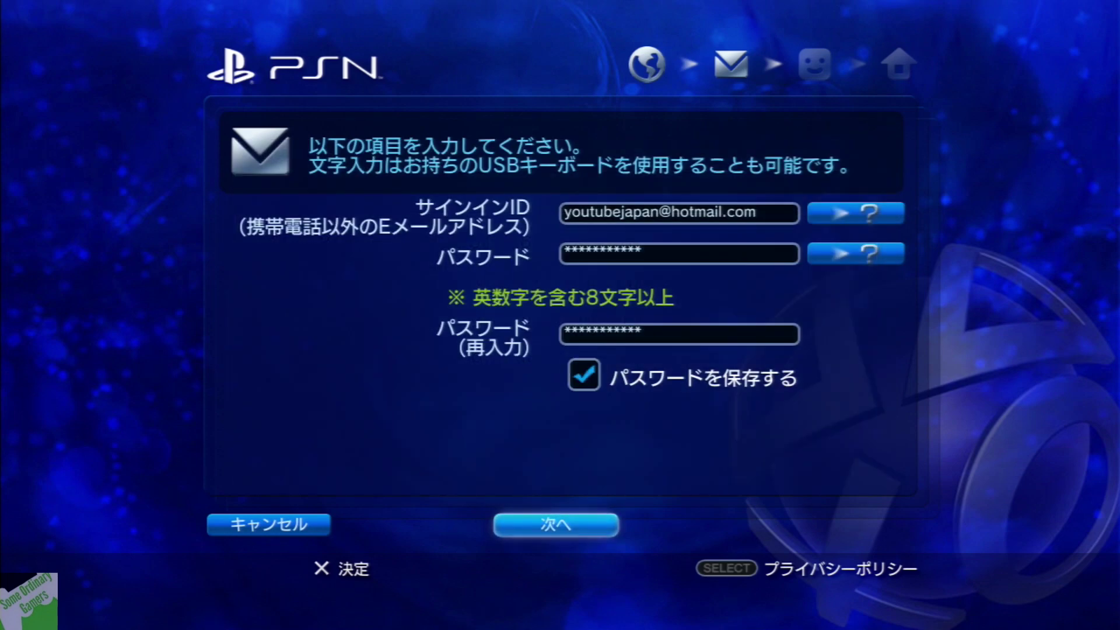
key("Return")
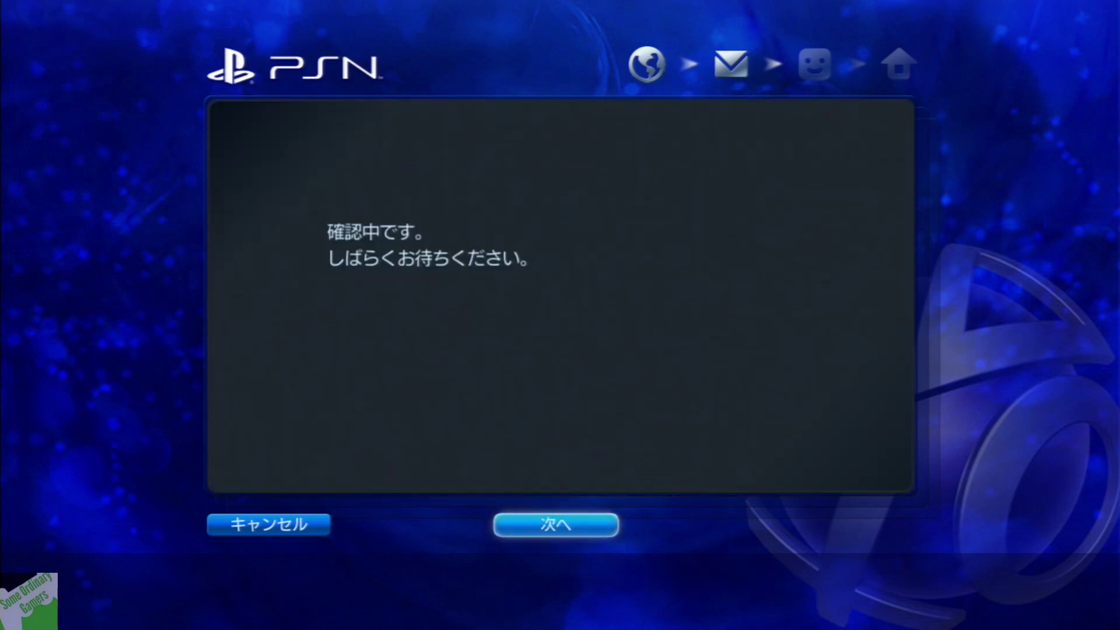
Open the オンラインID field and choose the first letter, correcting a mistaken first entry
key("Return")
key("Escape")
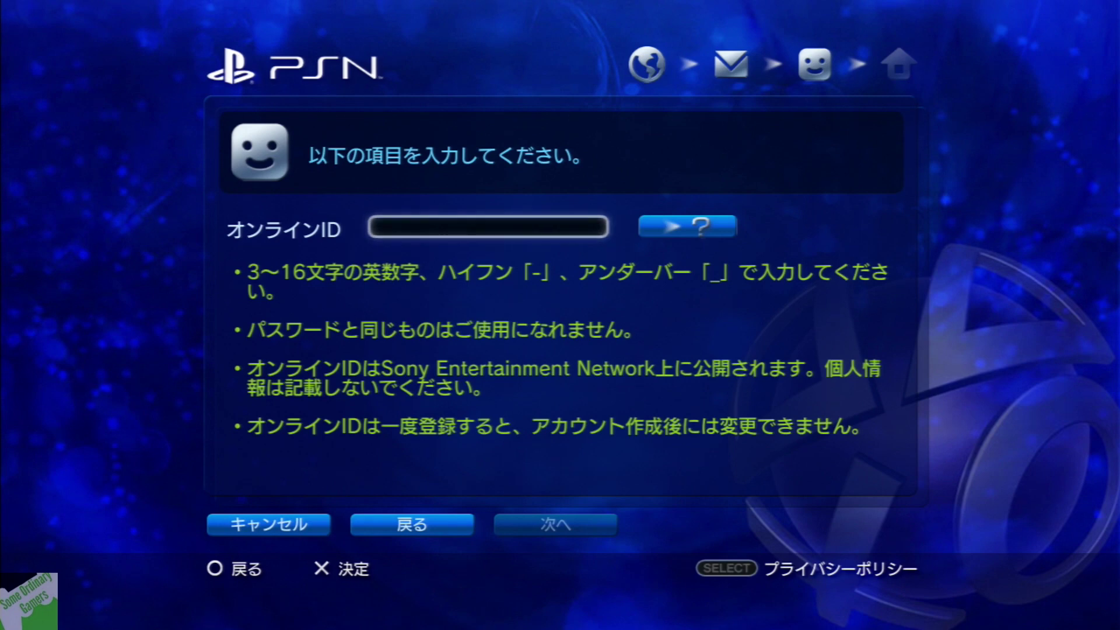
key("Return")
key("Right")
key("Right")
key("Up")
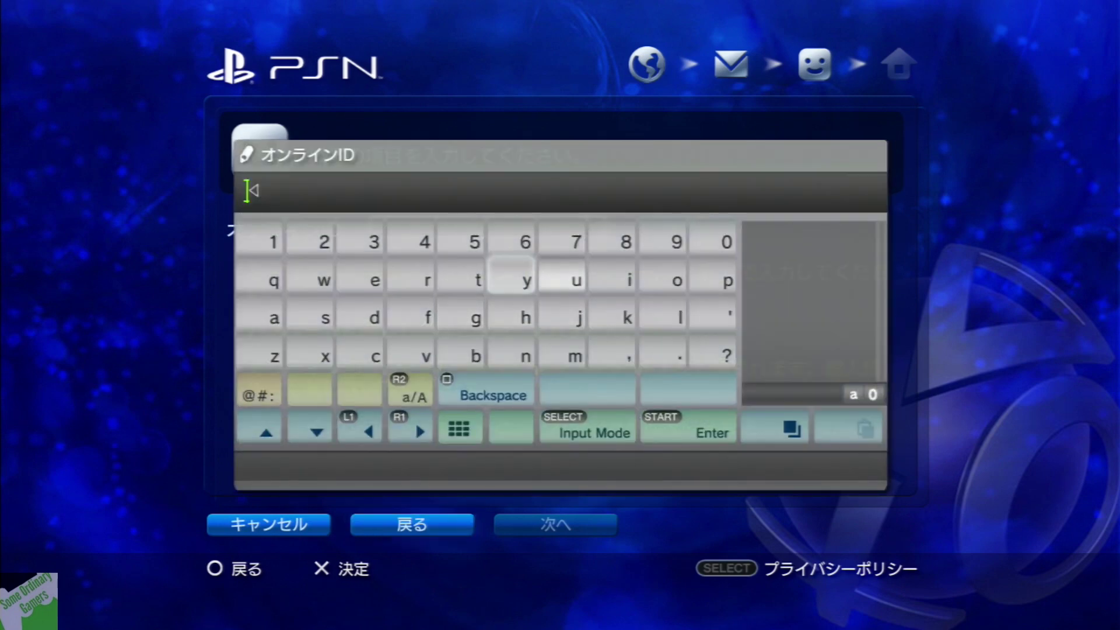
key("Left")
key("Down")
key("Down")
key("Right")
key("Return")
key("BackSpace")
key("Up")
key("Up")
key("Down")
key("Down")
key("Up")
key("Up")
key("Left")
key("Left")
key("Down")
key("Up")
Spell out the rest of the Online ID on the on-screen keyboard
key("Down")
key("Right")
key("Right")
key("Up")
key("Left")
key("Return")
key("Right")
key("Right")
key("Right")
key("Return")
key("Left")
key("Left")
key("Return")
key("Left")
key("Left")
key("Return")
key("Right")
key("Right")
key("Return")
key("Down")
key("Down")
key("Left")
key("Left")
key("Return")
key("Up")
key("Up")
key("Left")
key("Left")
key("Return")
key("Right")
key("Right")
key("Return")
key("Right")
key("Right")
key("Return")
key("Left")
key("Left")
key("Return")
key("Right")
key("Right")
key("Right")
key("Return")
key("Right")
key("Right")
key("Right")
key("Right")
key("Right")
key("Return")
key("Left")
key("Left")
key("Left")
key("Left")
key("Left")
key("Left")
key("Return")
key("Down")
key("Left")
key("Left")
key("Left")
key("Left")
key("Left")
key("Left")
key("Left")
key("Return")
key("Left")
key("Left")
key("Return")
key("Up")
key("Up")
key("Right")
key("Right")
key("Right")
key("Right")
key("Right")
key("Right")
key("Right")
key("Right")
key("Right")
key("Right")
Submit the Online ID, accept the availability OK, and continue with 次へ to the name page
key("Return")
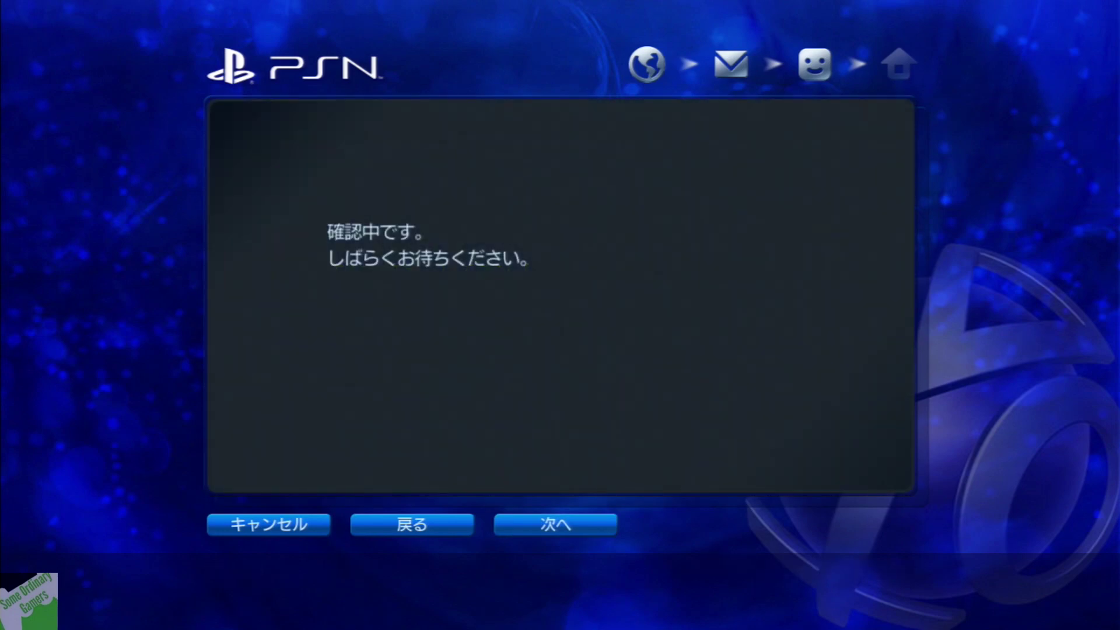
key("Return")
key("Down")
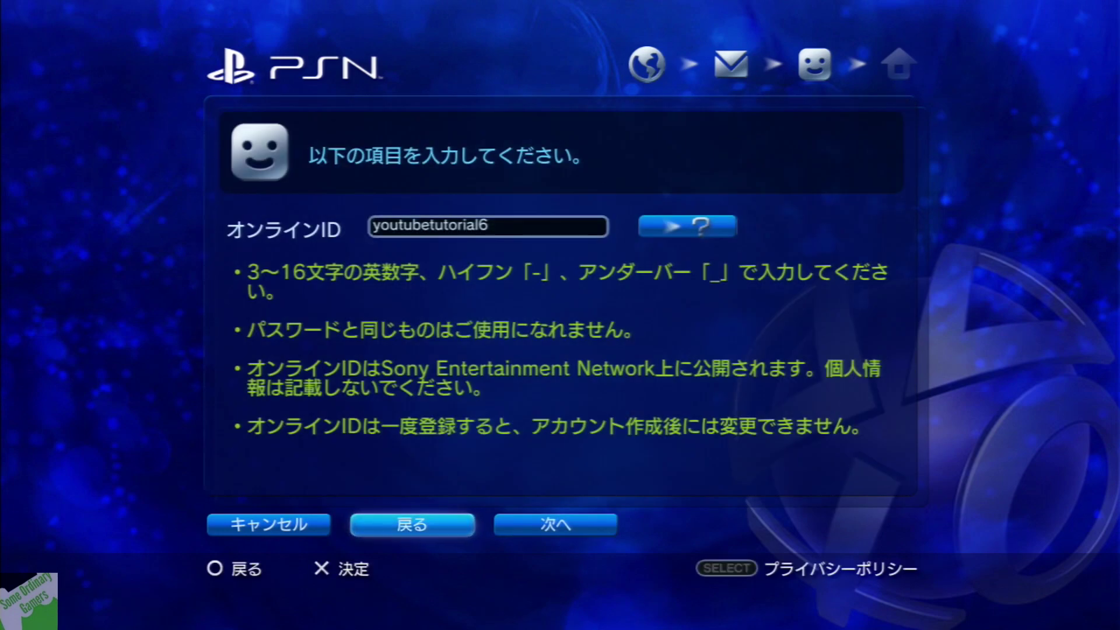
key("Right")
key("Return")
key("Down")
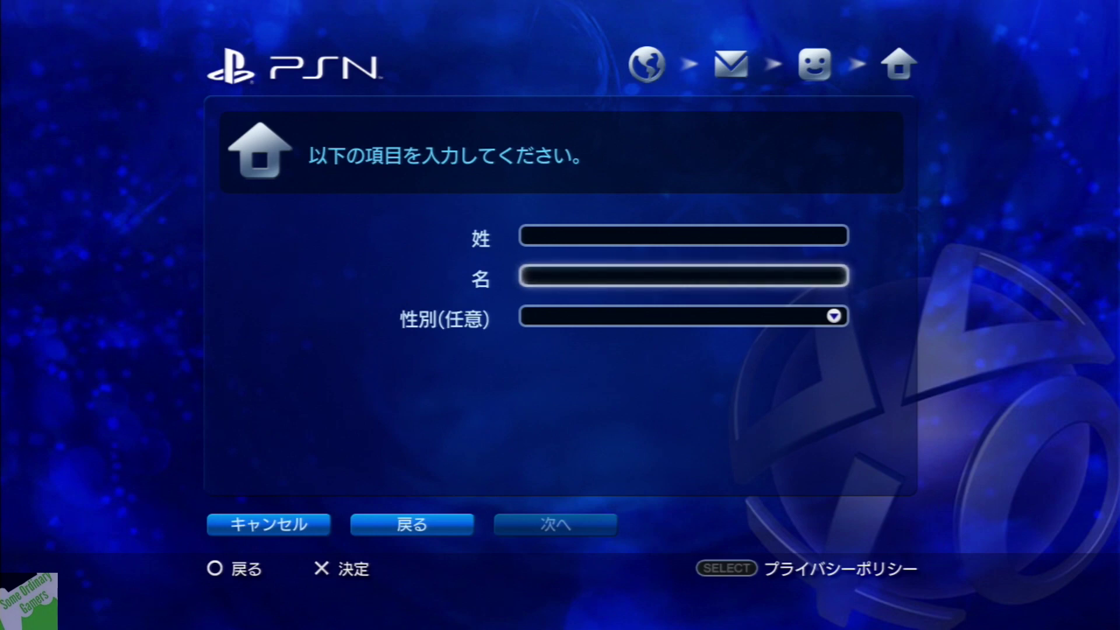
Enter the family name in 姓 and the given name in 名 using the kana keyboard
key("Down")
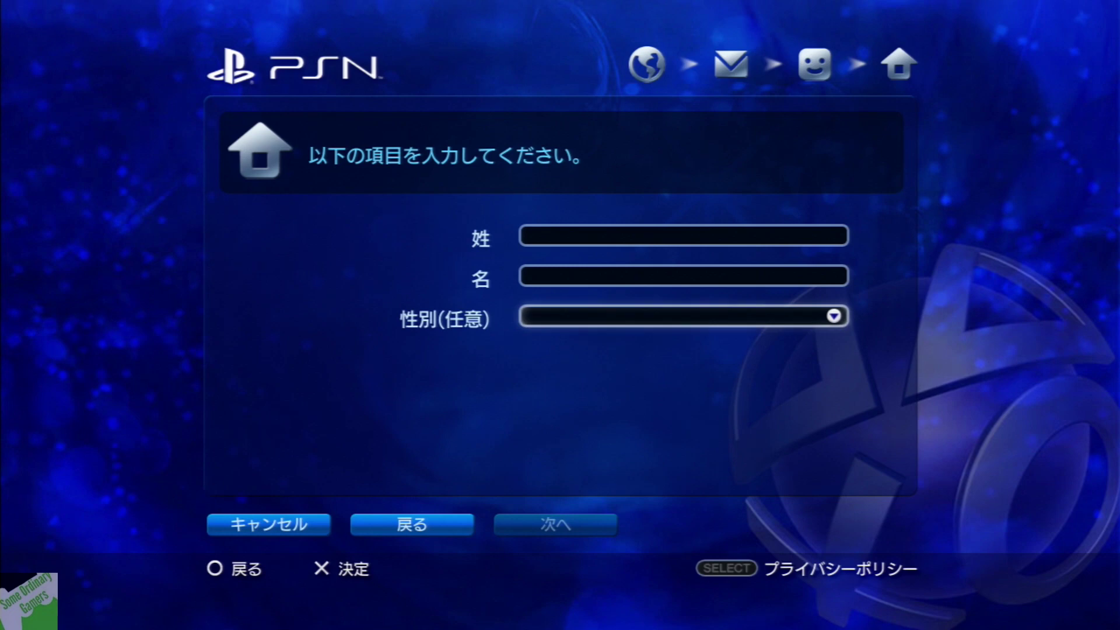
key("Up")
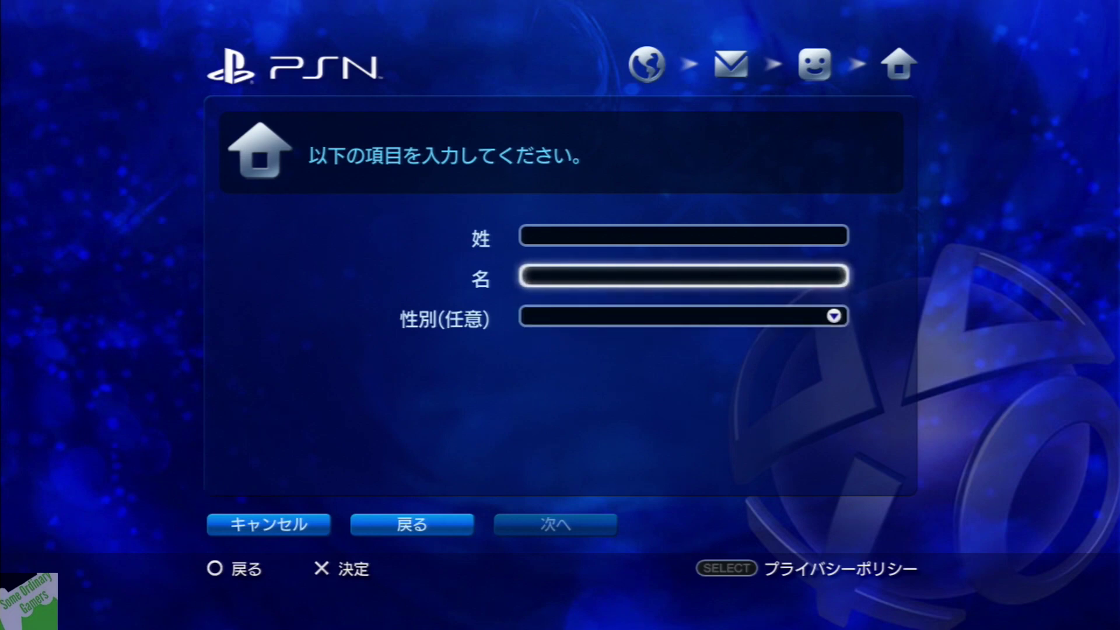
key("Up")
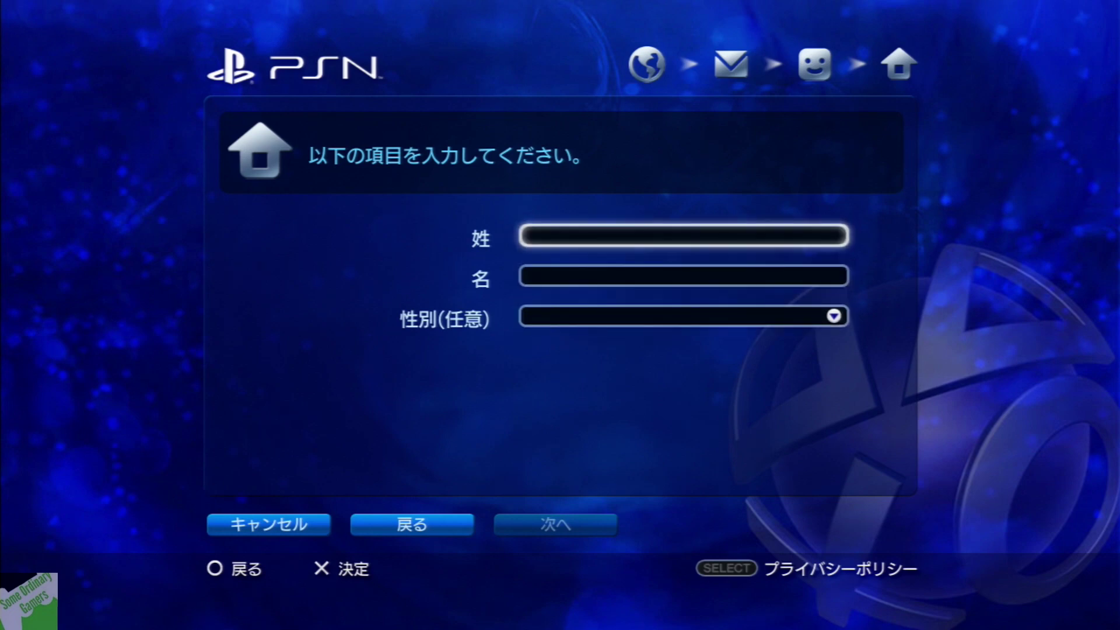
key("Return")
type("ぬふぬふぬふぬぬにに")
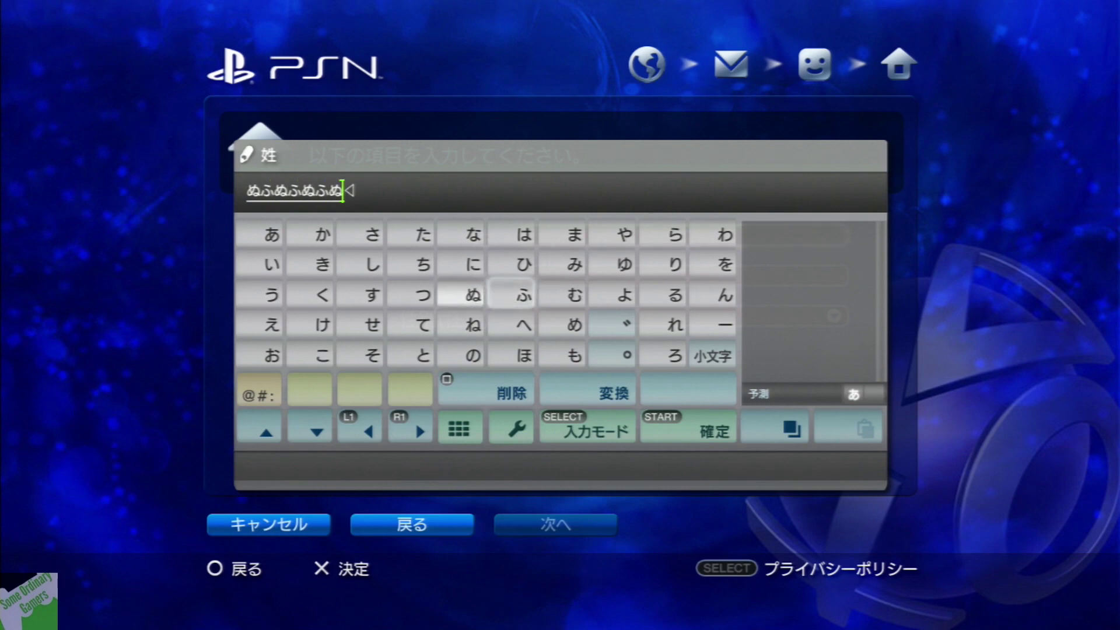
key("Return")
key("Down")
key("Return")
type("ひひみみみひひひひみみ")
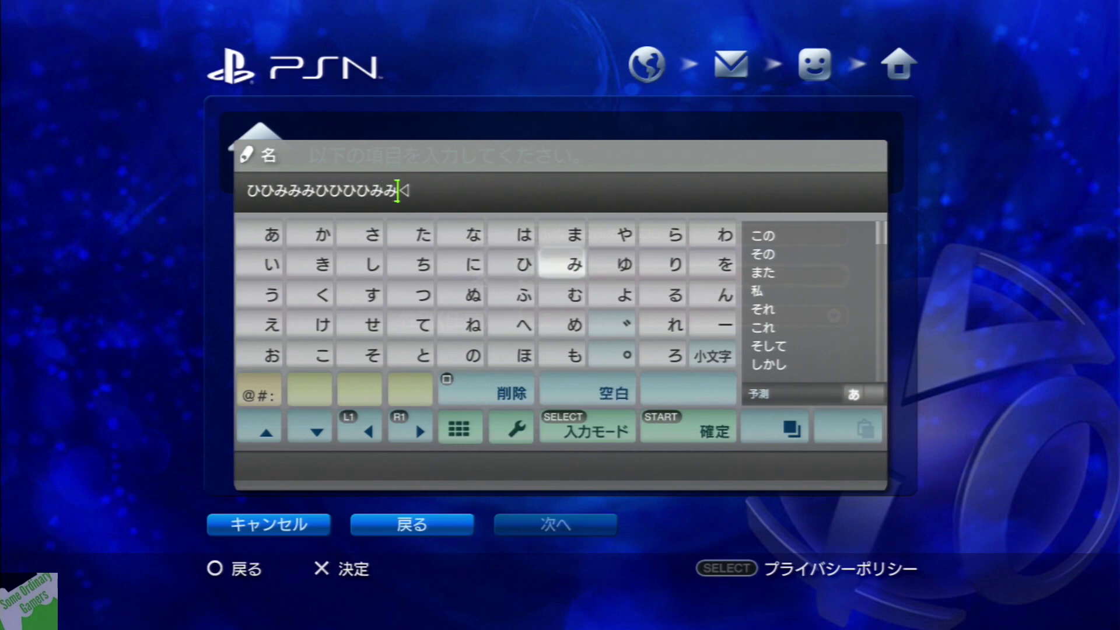
key("Return")
Set 性別 to 女性 (female) and continue with 次へ to the address page
key("Down")
key("Return")
key("Down")
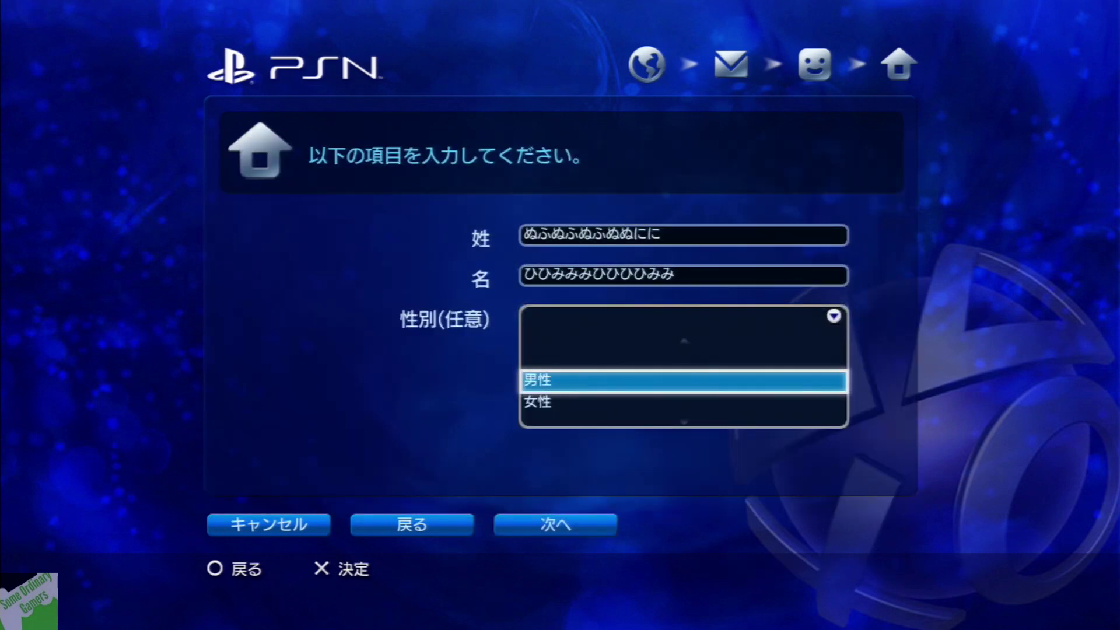
key("Down")
key("Return")
key("Down")
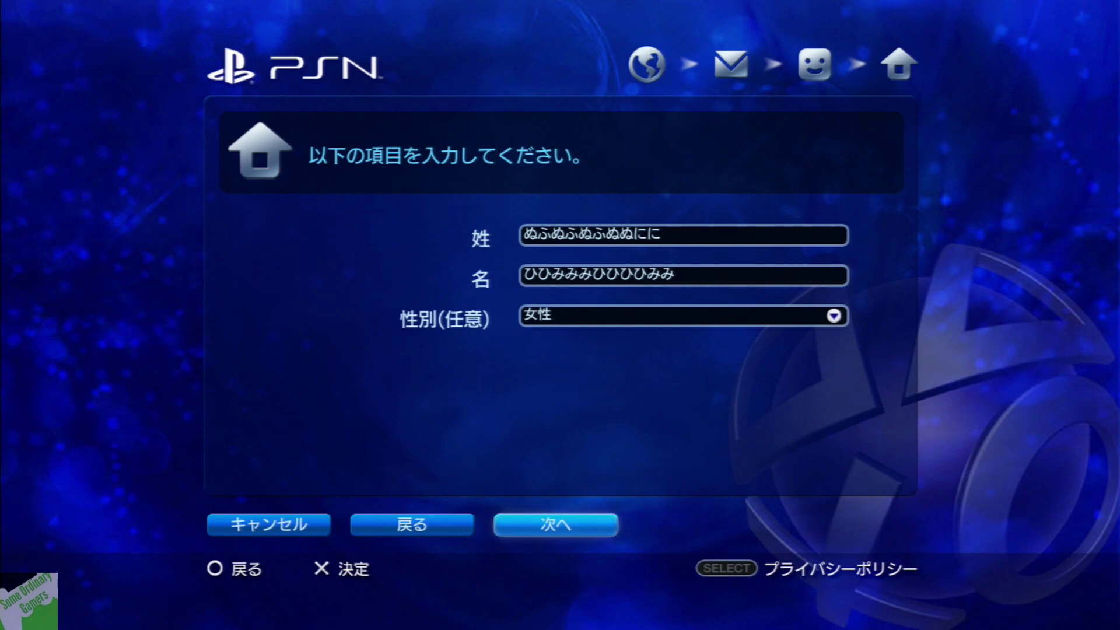
key("Return")
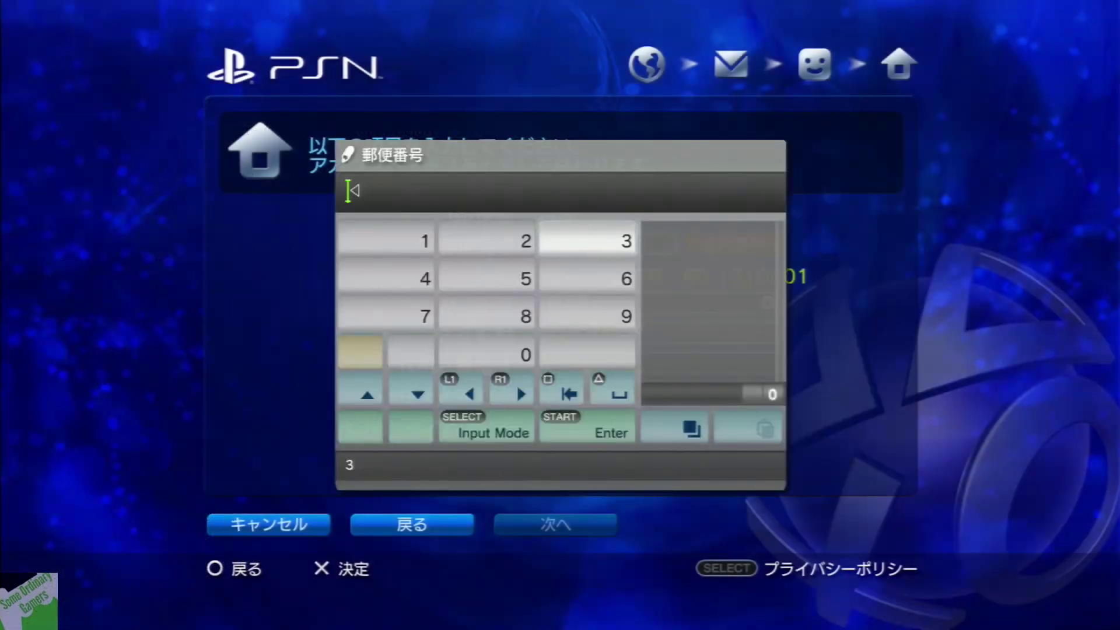
key("Return")
key("Return")
key("Left")
key("Down")
key("Down")
key("Down")
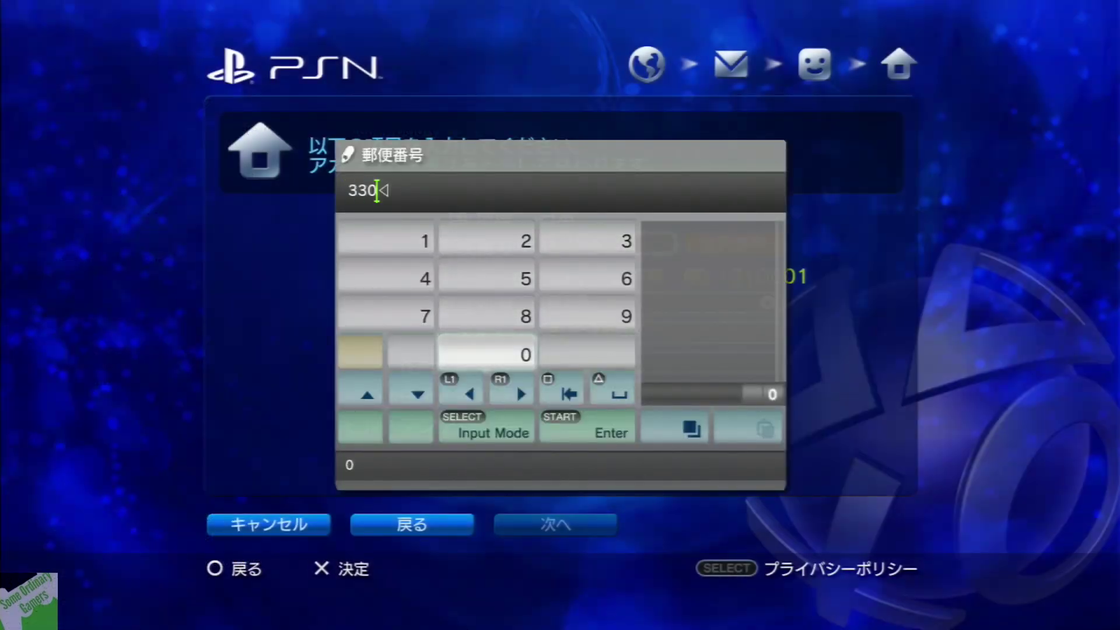
key("Right")
key("Up")
key("Up")
key("Return")
key("Down")
key("Down")
key("Left")
key("Return")
key("Return")
key("Left")
key("Up")
key("Up")
key("Up")
key("Right")
key("Right")
key("Return")
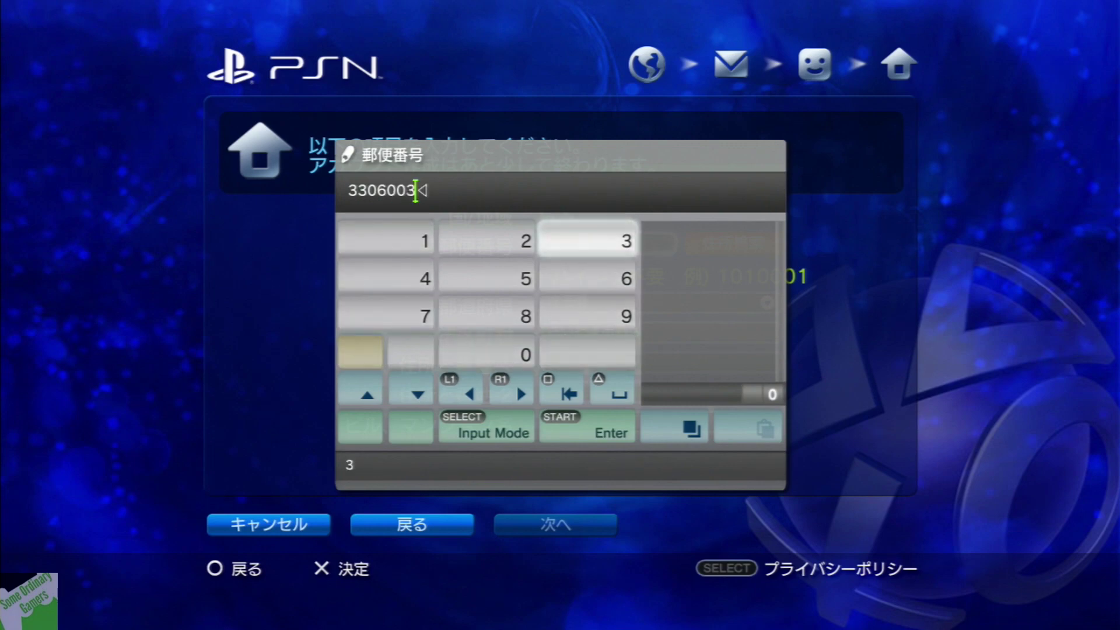
key("Return")
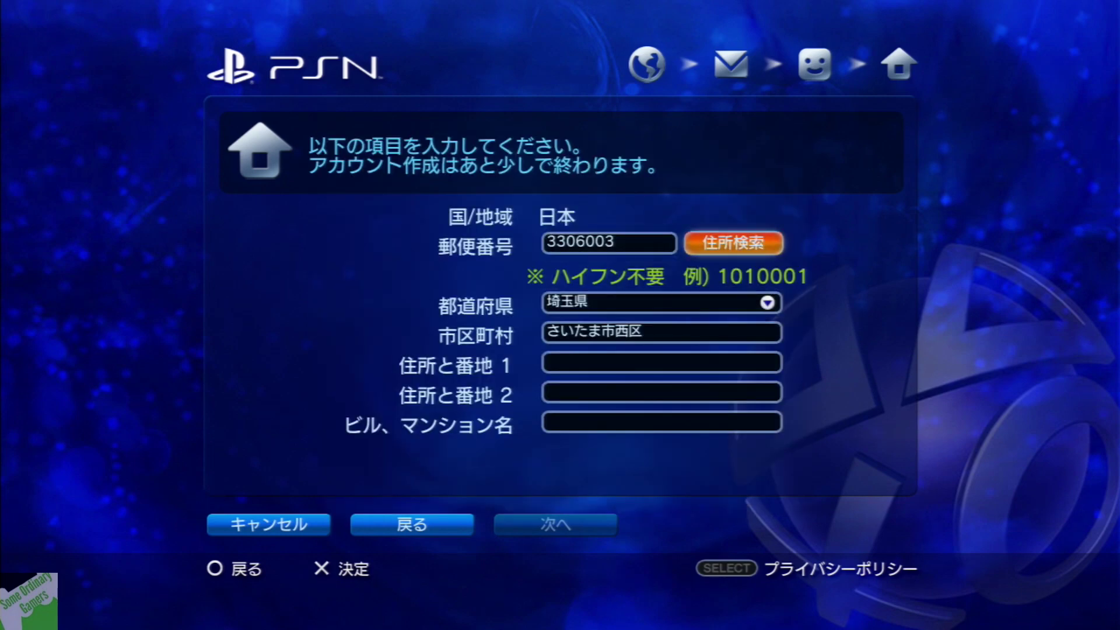
Auto-fill the Saitama Chuo-ku address from the postal code and continue to the newsletter page
key("Return")
key("Down")
key("Down")
key("Down")
key("Down")
key("Down")
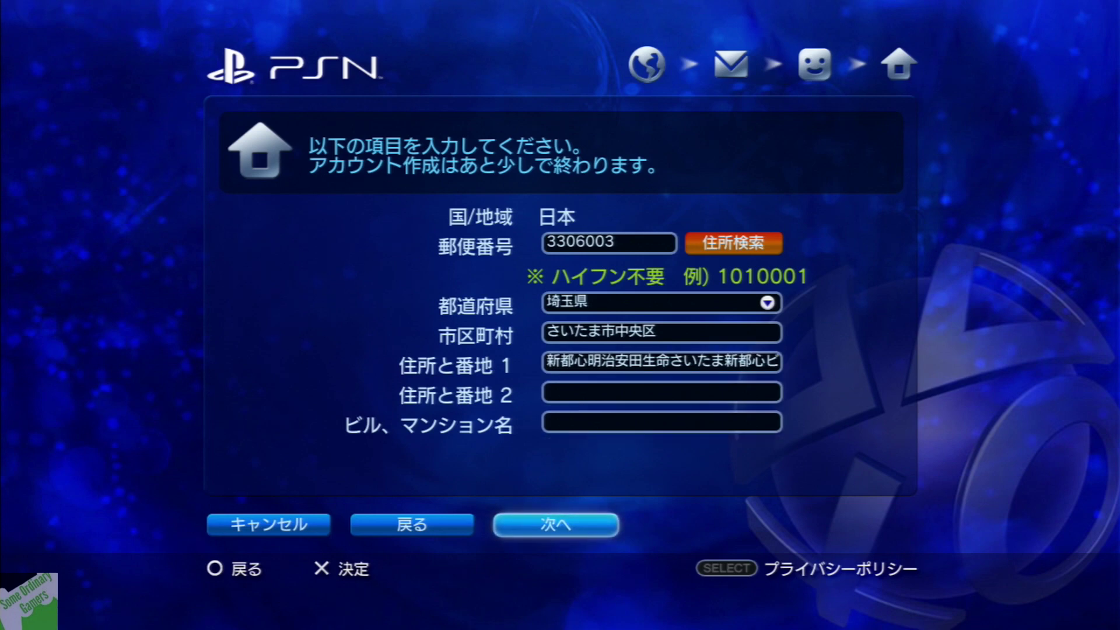
key("Return")
key("Down")
key("Up")
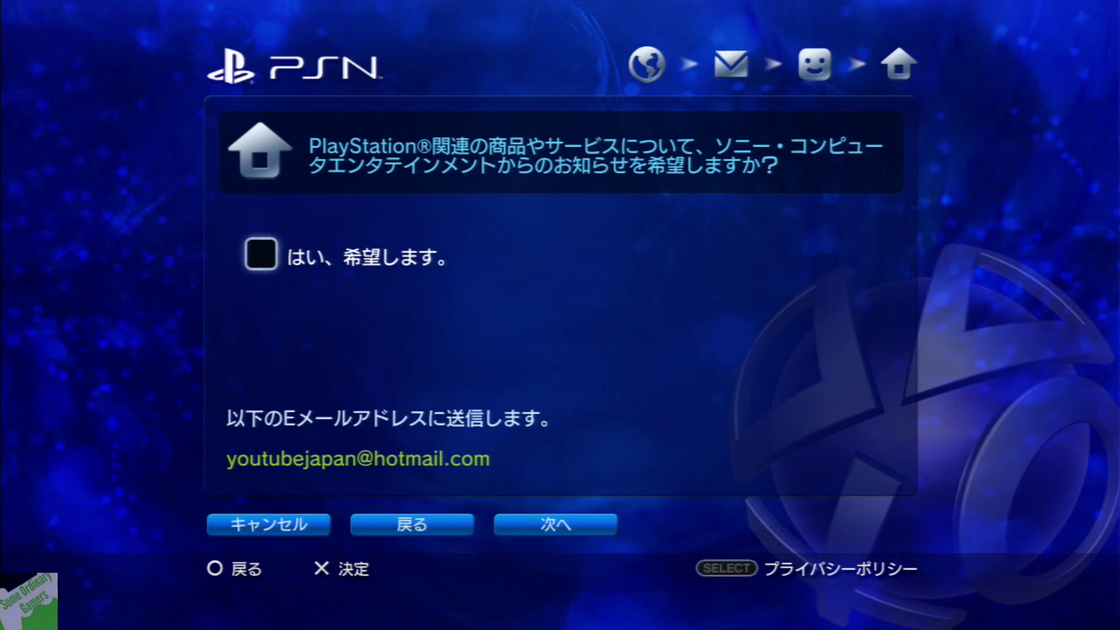
Leave the newsletter box unticked and continue to the account summary
key("Down")
key("Up")
key("Down")
key("Right")
key("Right")
key("Return")
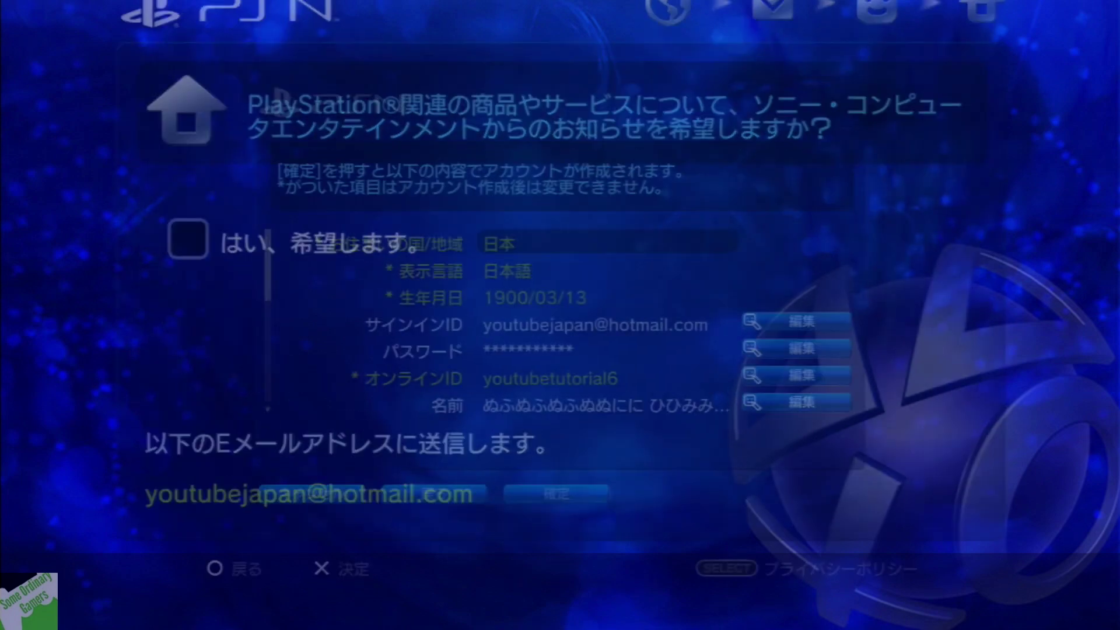
Review the account summary and confirm with 確定 to create the account
key("Down")
key("Down")
key("Down")
key("Down")
key("Down")
key("Down")
key("Down")
key("Down")
key("Down")
key("Down")
key("Down")
key("Down")
key("Down")
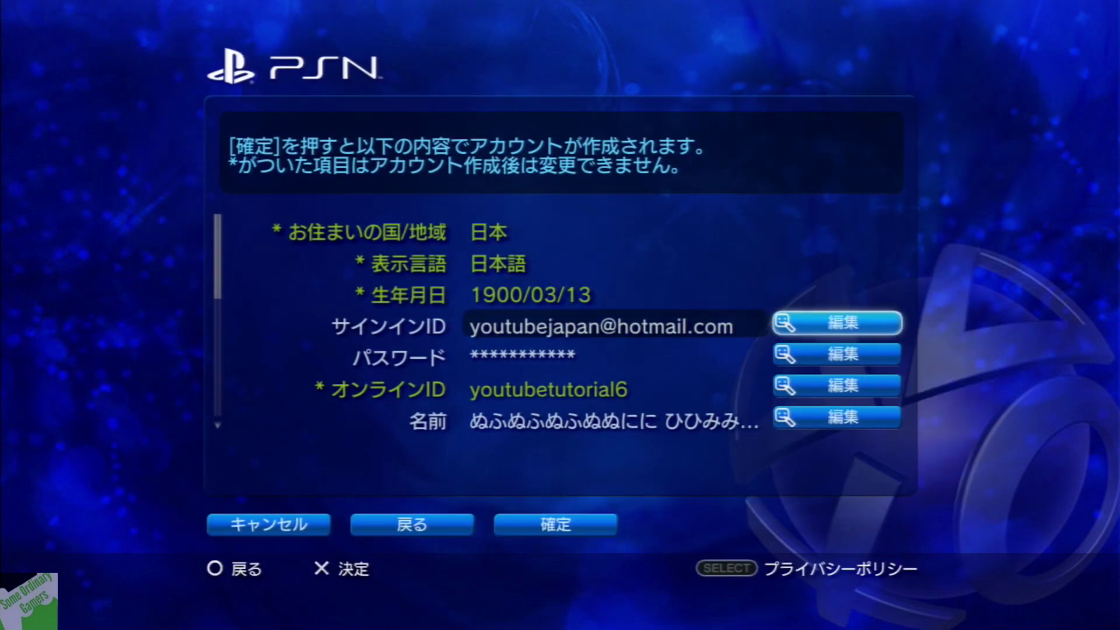
key("Right")
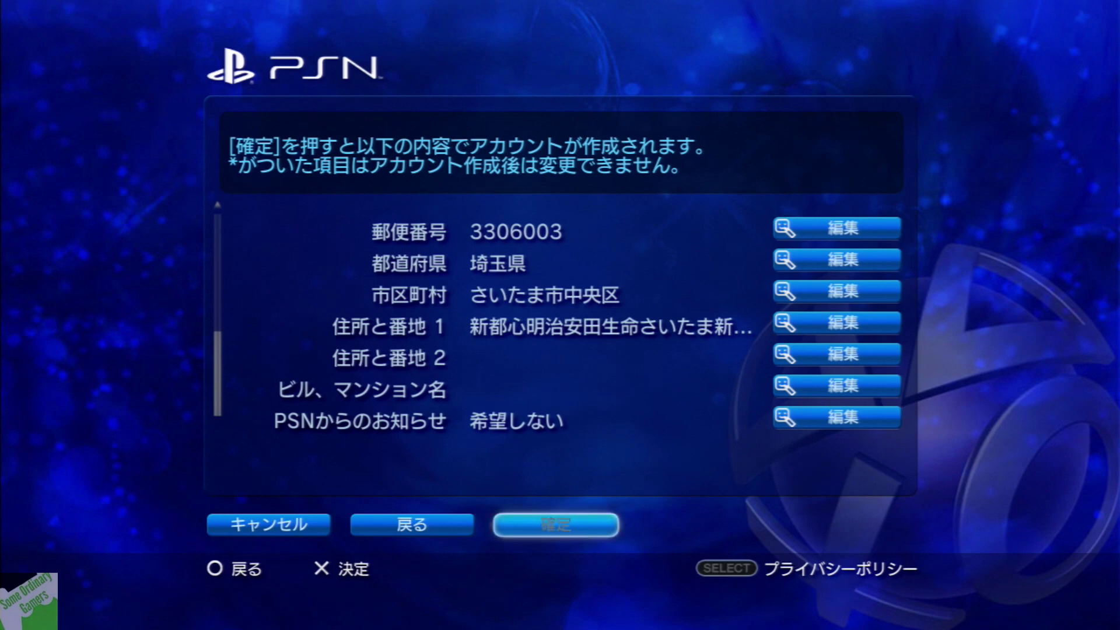
key("Return")
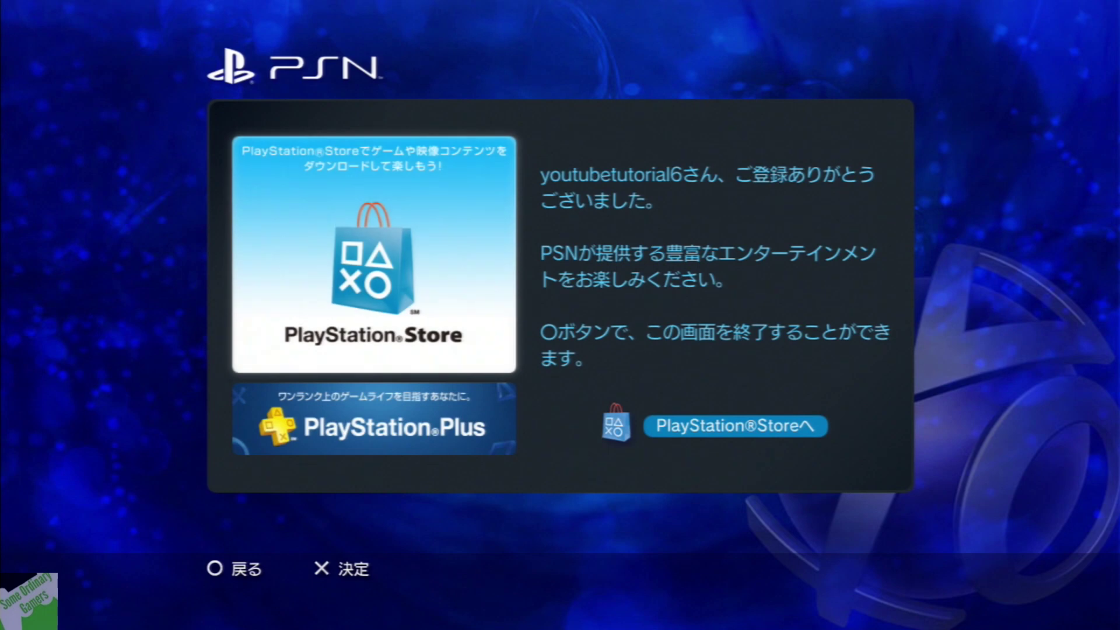
Close the registration-complete screen
key("Down")
key("Right")
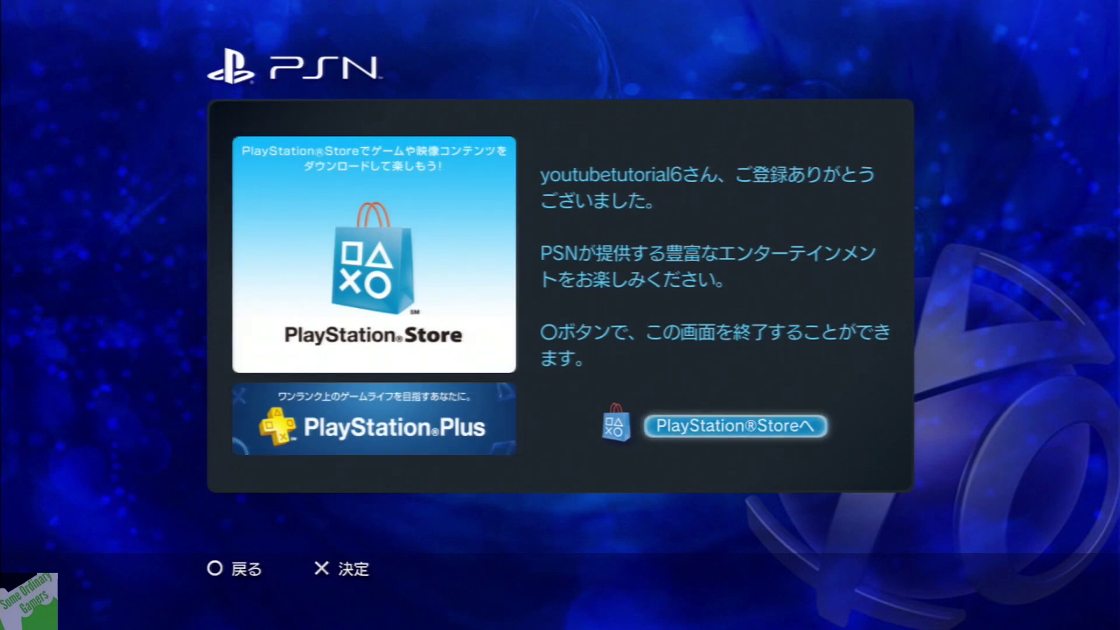
key("Left")
key("Up")
key("Escape")
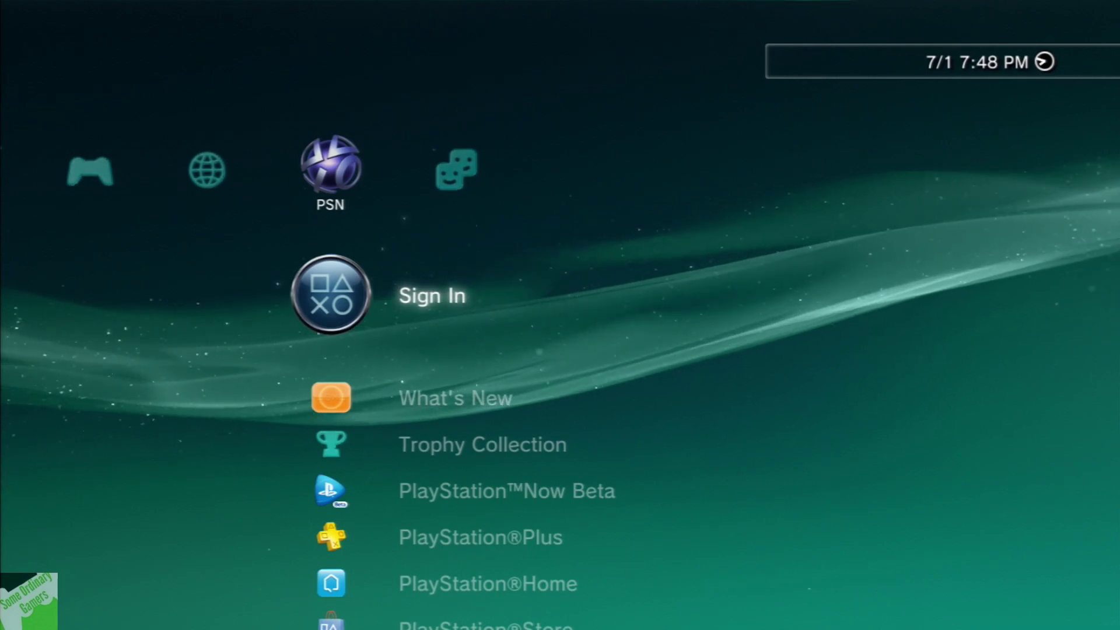
Sign in to PSN with the newly created account
key("Return")
key("Up")
key("Up")
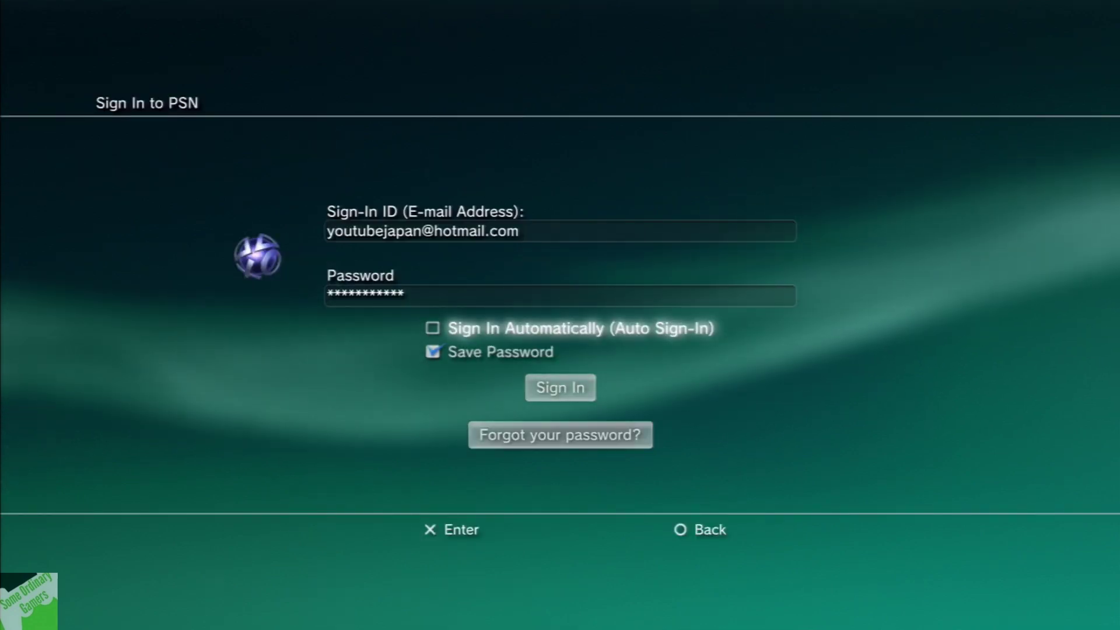
key("Down")
key("Down")
key("Return")
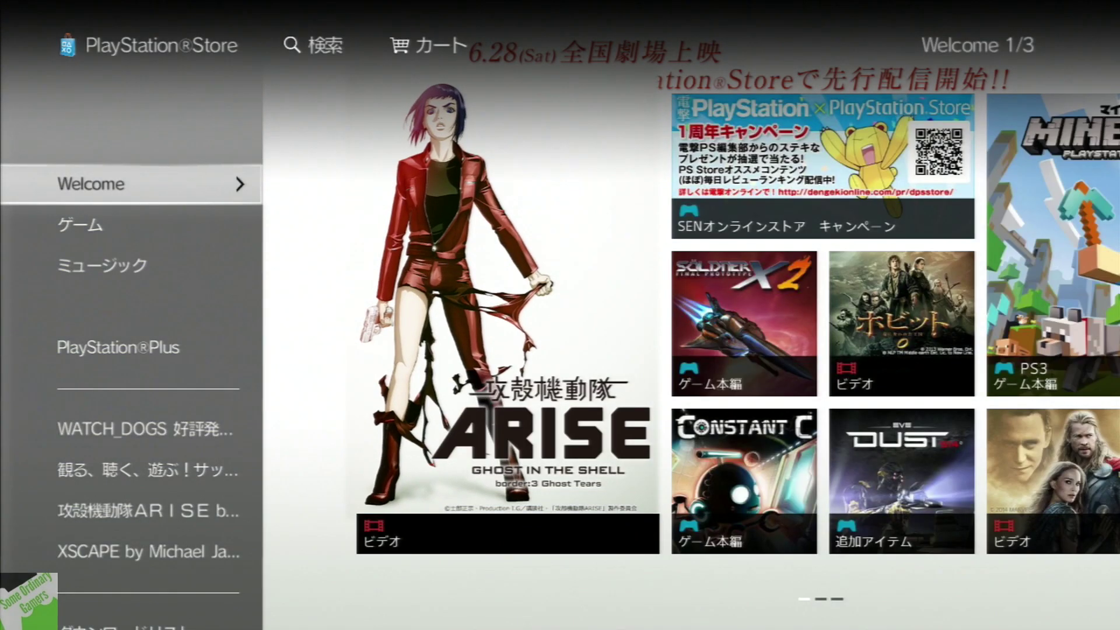
key("Right")
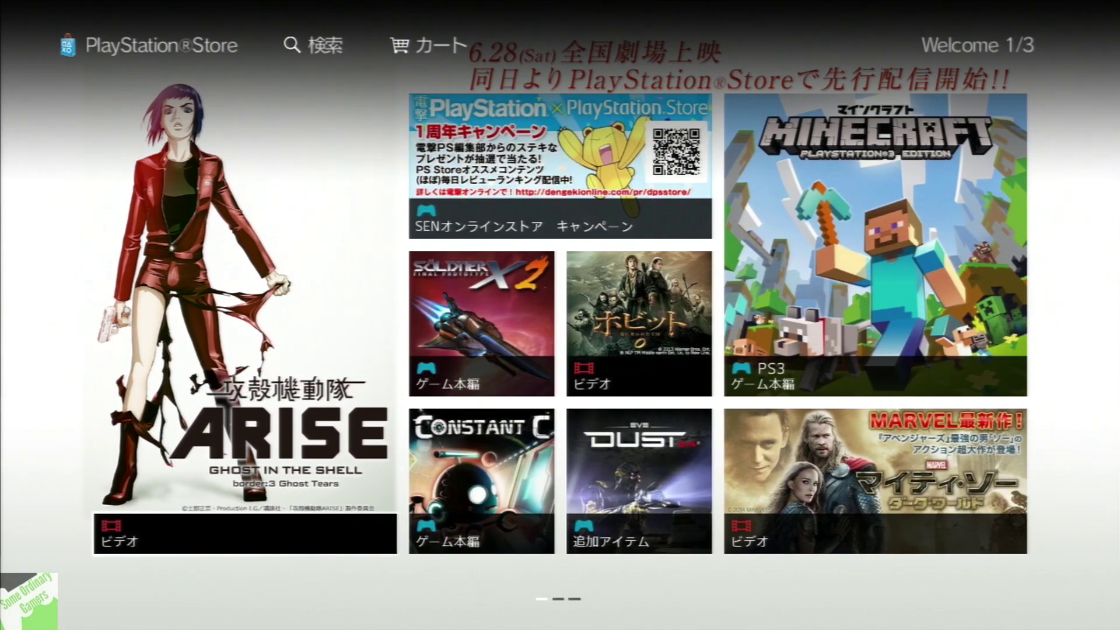
key("Left")
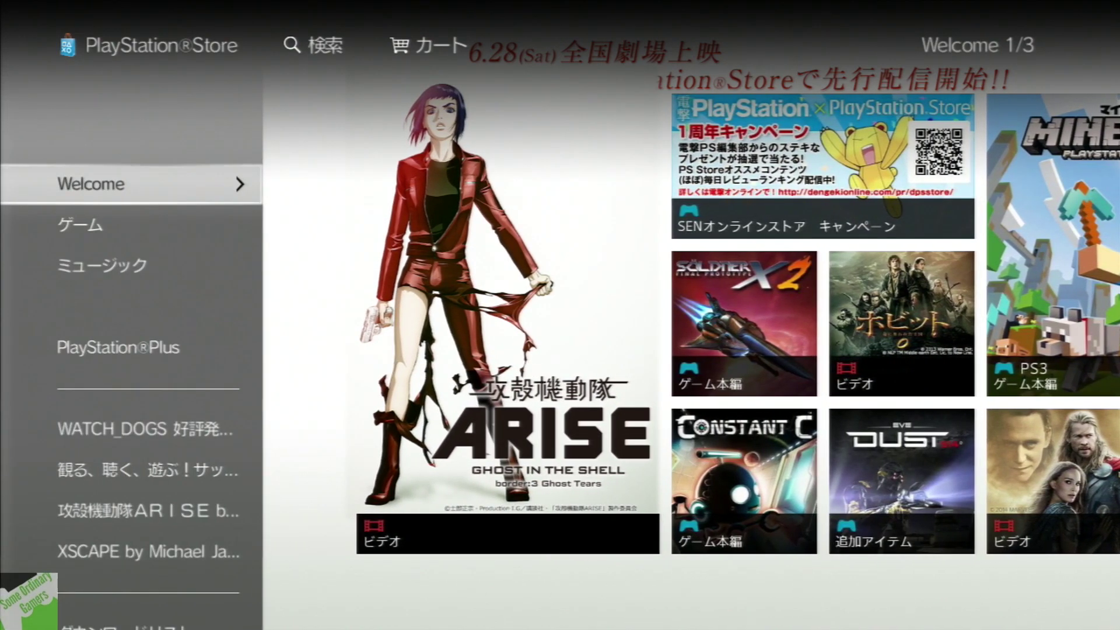
key("Right")
key("Right")
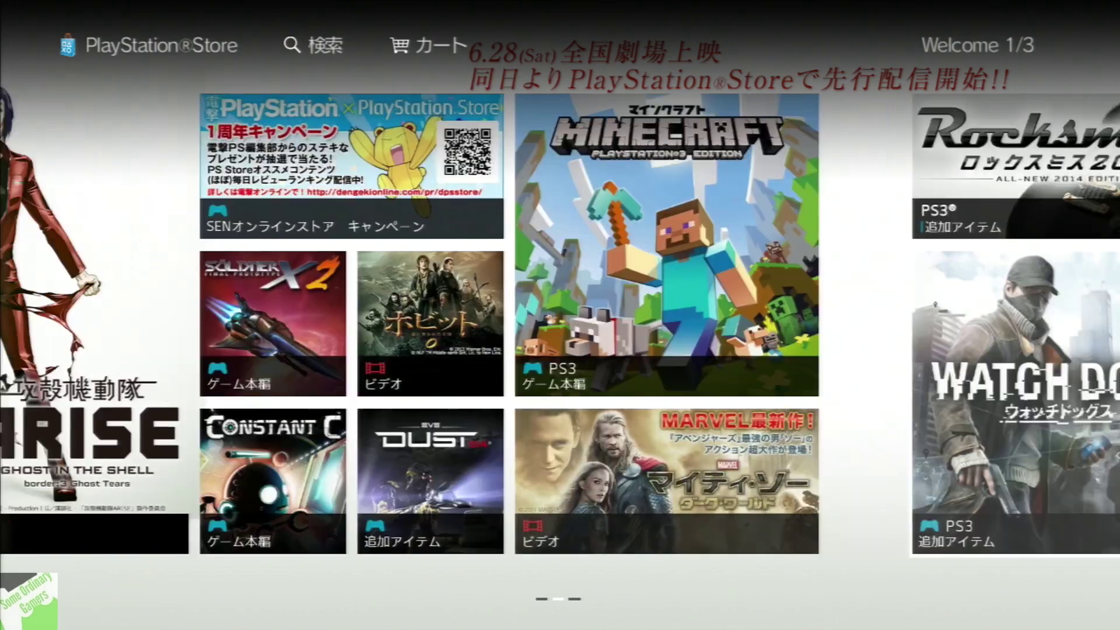
key("Right")
key("Right")
key("Right")
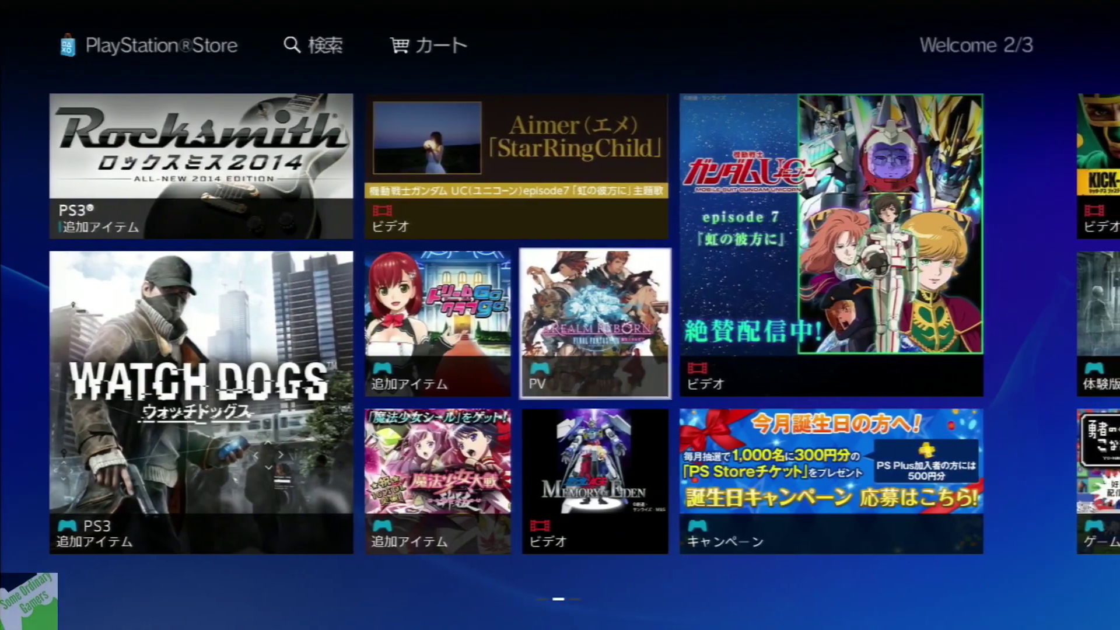
key("Down")
key("Right")
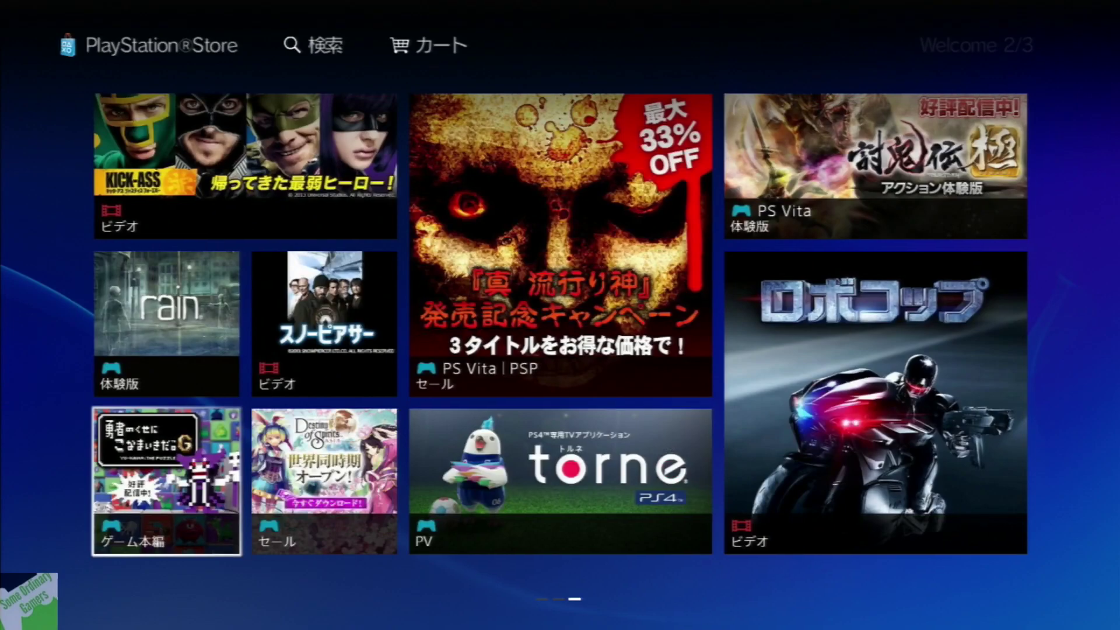
key("Right")
key("Right")
key("Right")
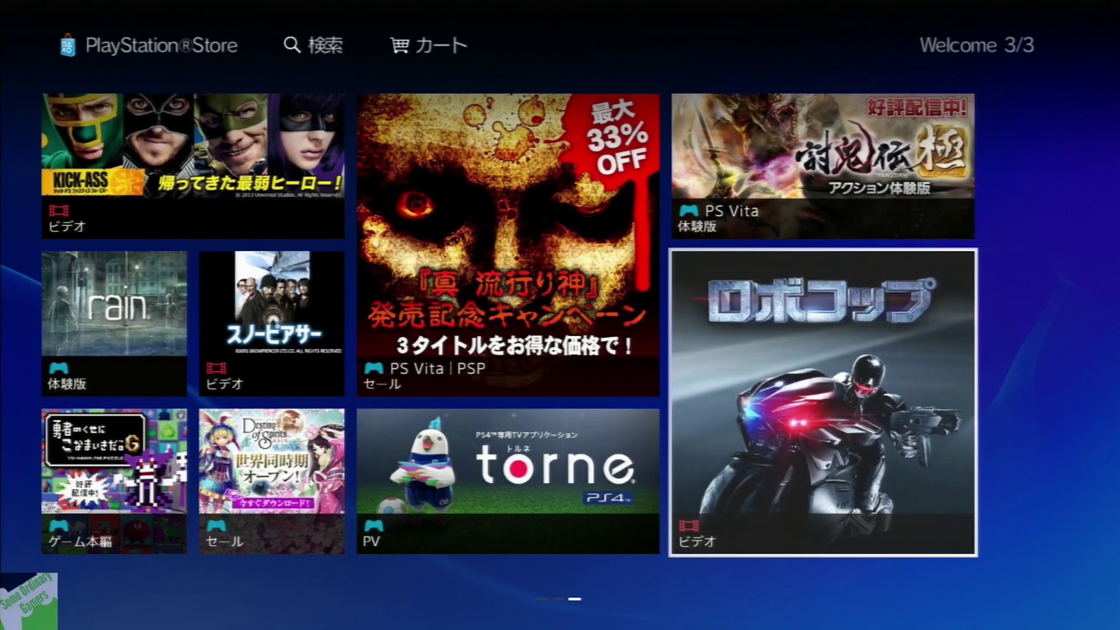
key("Up")
key("Left")
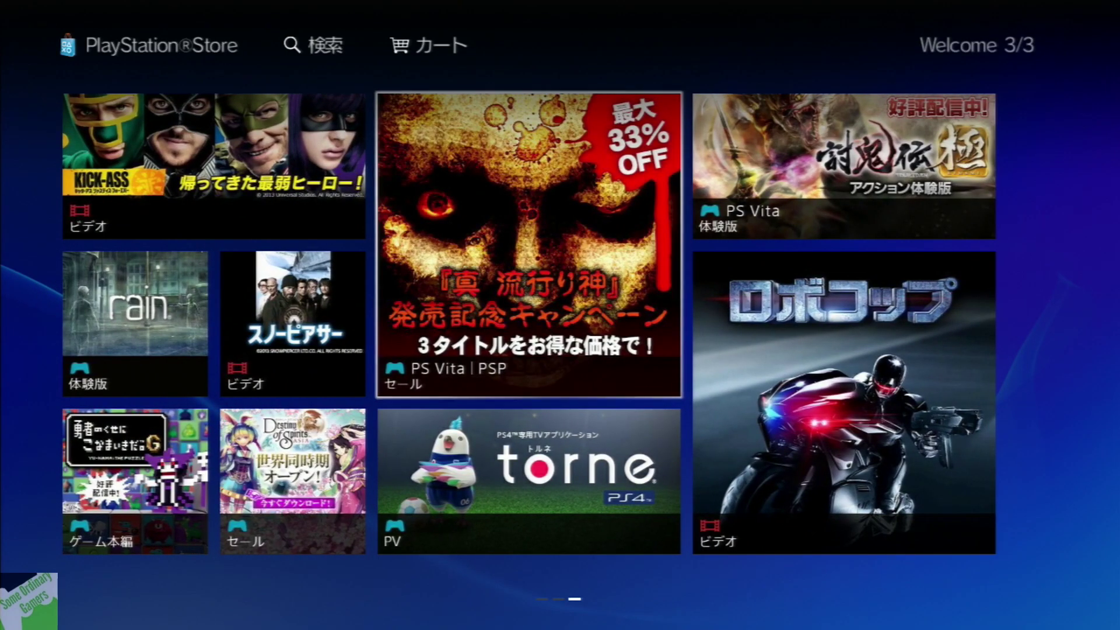
key("Left")
key("Left")
key("Left")
key("Left")
key("Left")
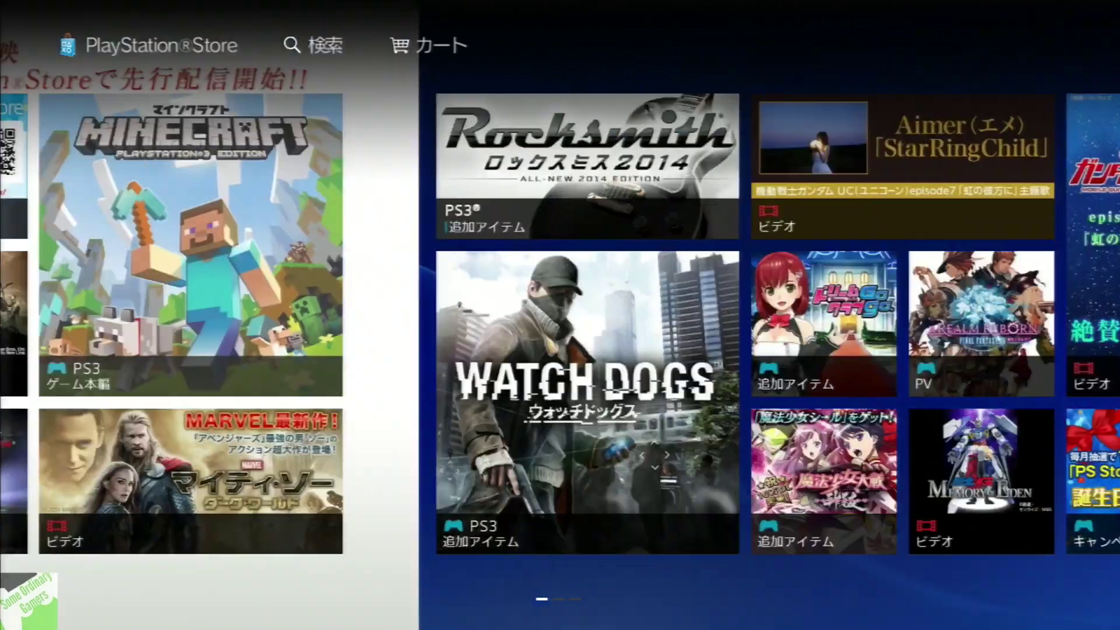
key("Left")
key("Up")
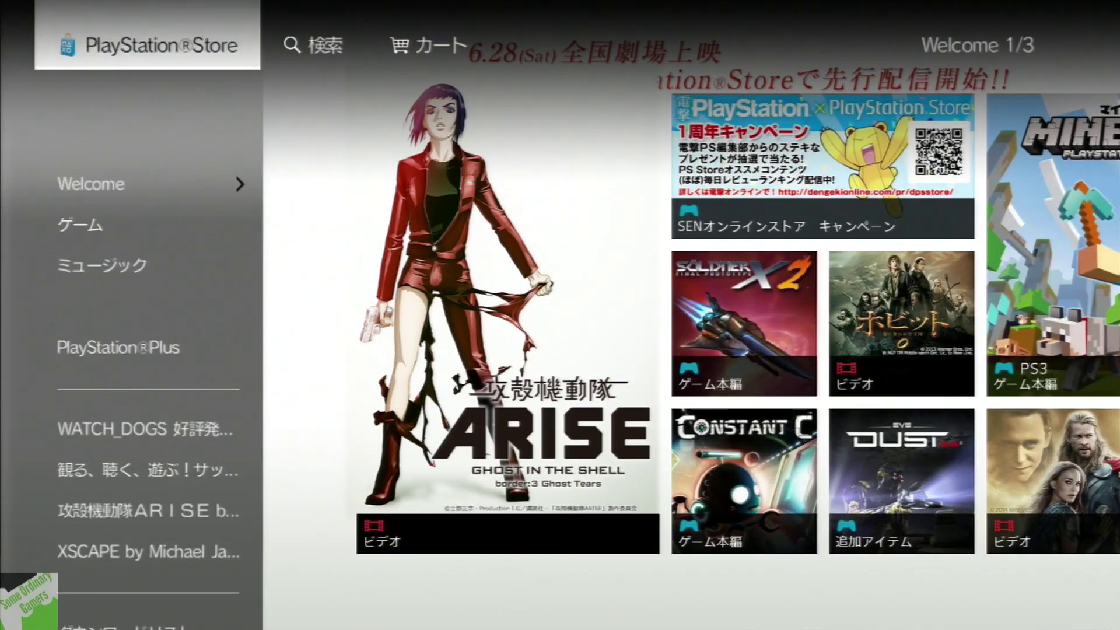
key("Right")
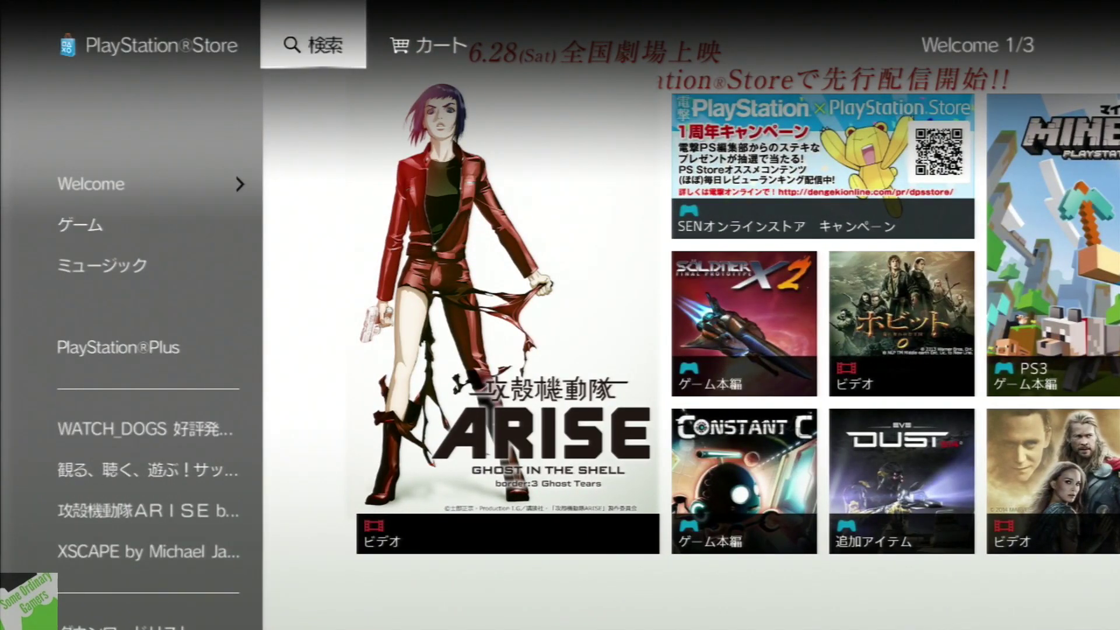
Open the store search and switch the keyboard input mode to alphabet
key("Return")
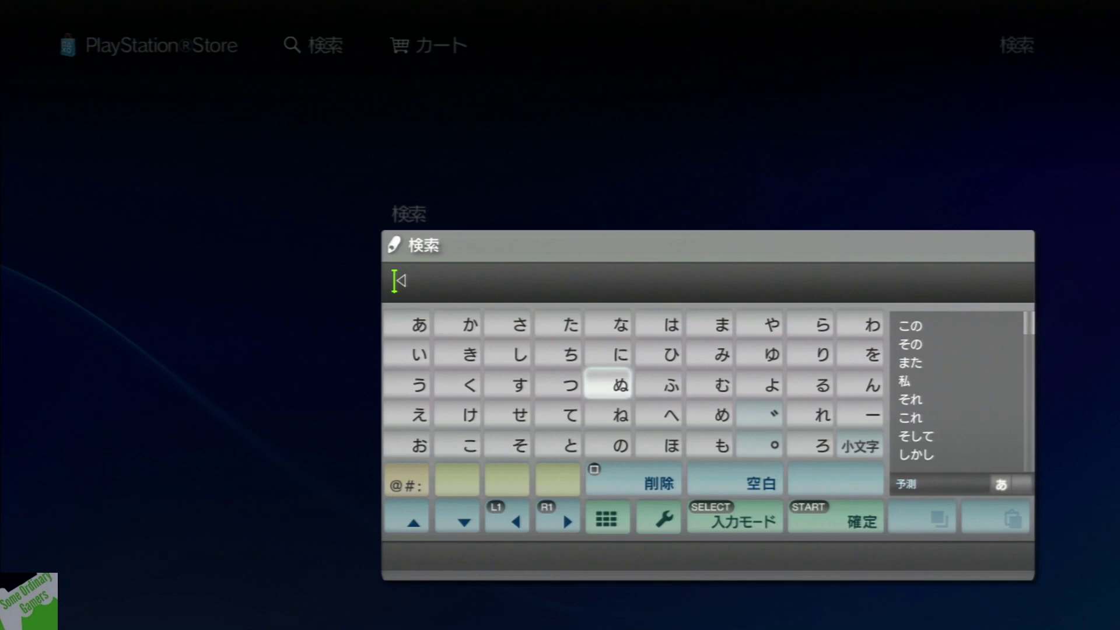
key("Down")
key("Down")
key("Down")
key("Down")
key("Right")
key("Right")
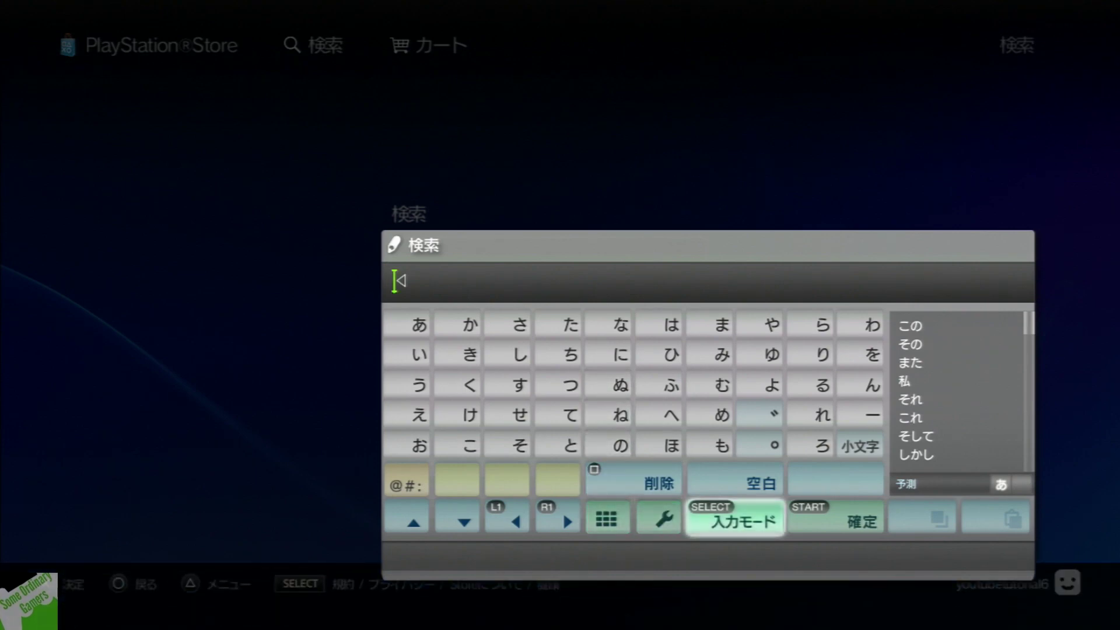
key("Return")
key("Return")
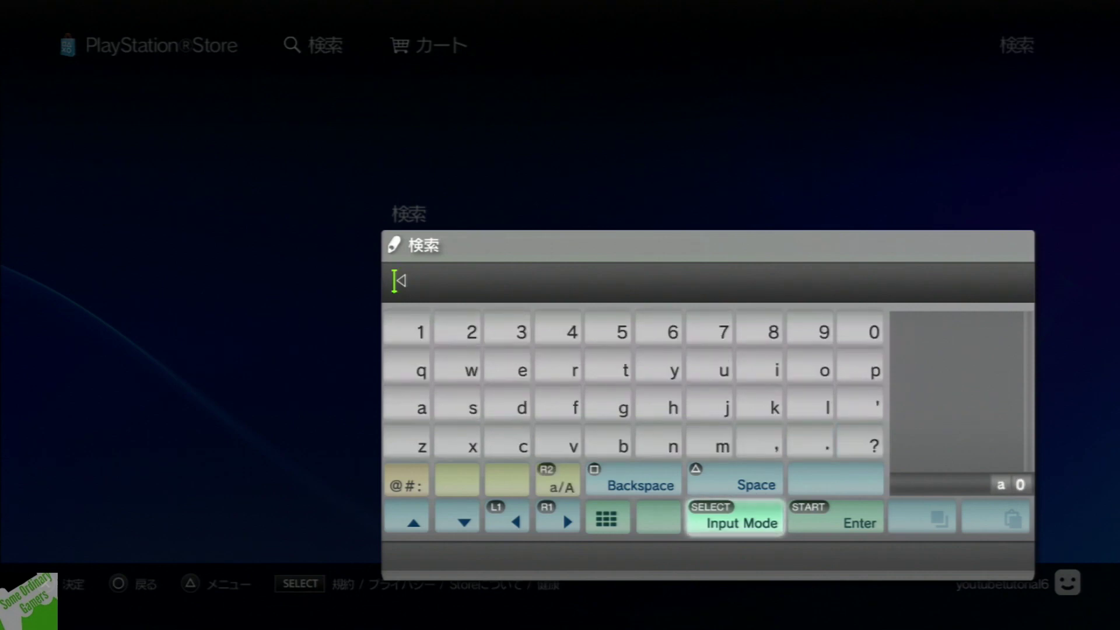
Search the store for 'lsd'
key("Up")
key("Up")
key("Left")
key("Down")
key("Up")
key("Right")
key("Right")
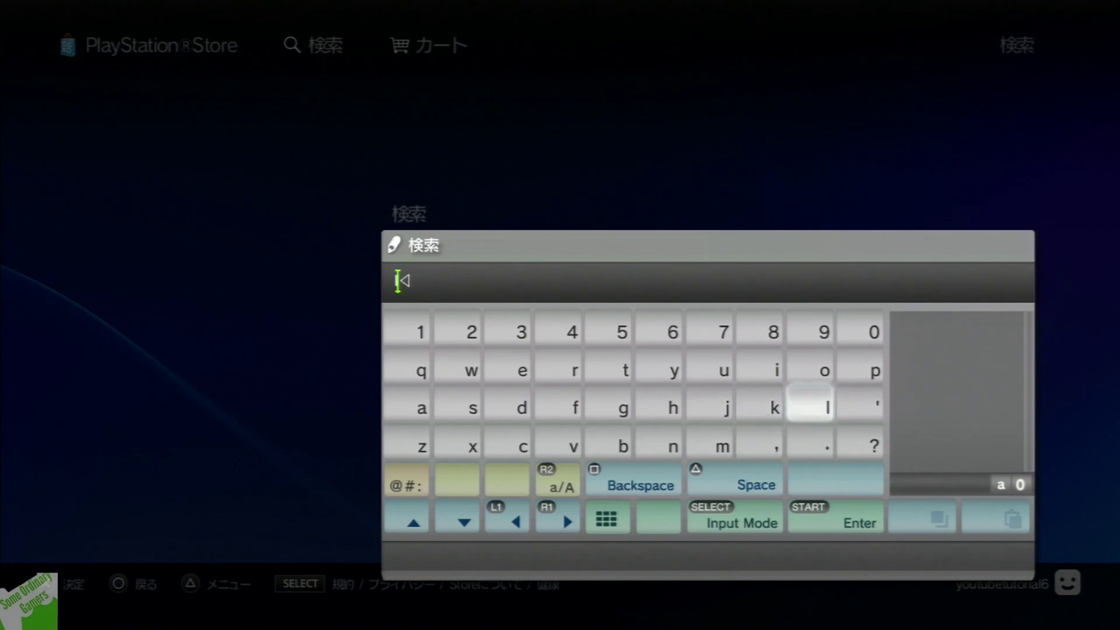
key("Left")
key("Left")
key("Left")
type("lsd")
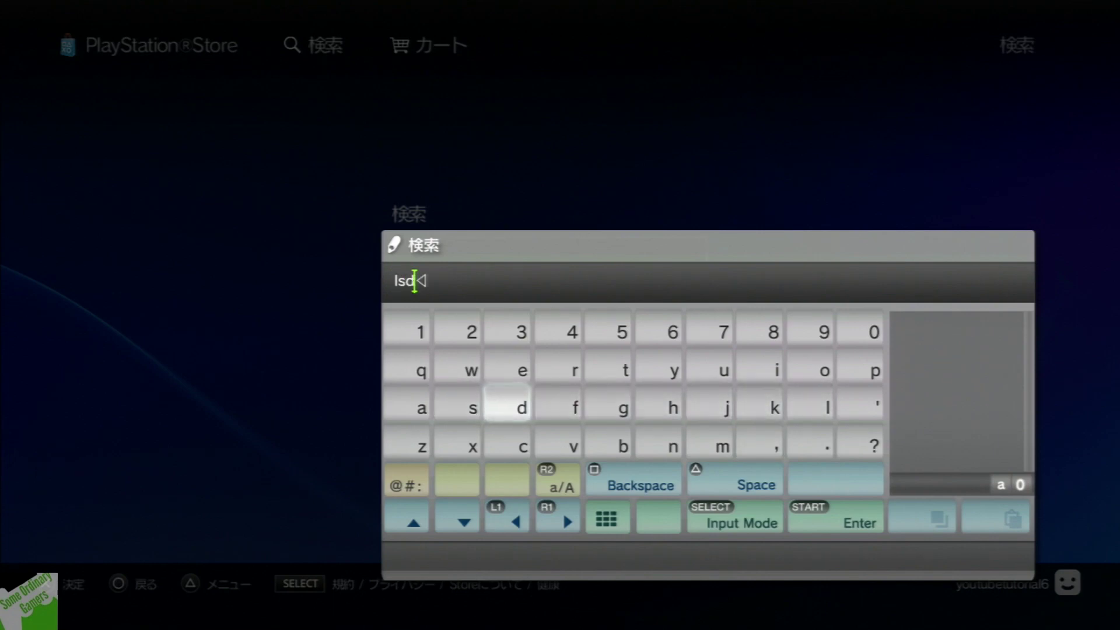
key("Return")
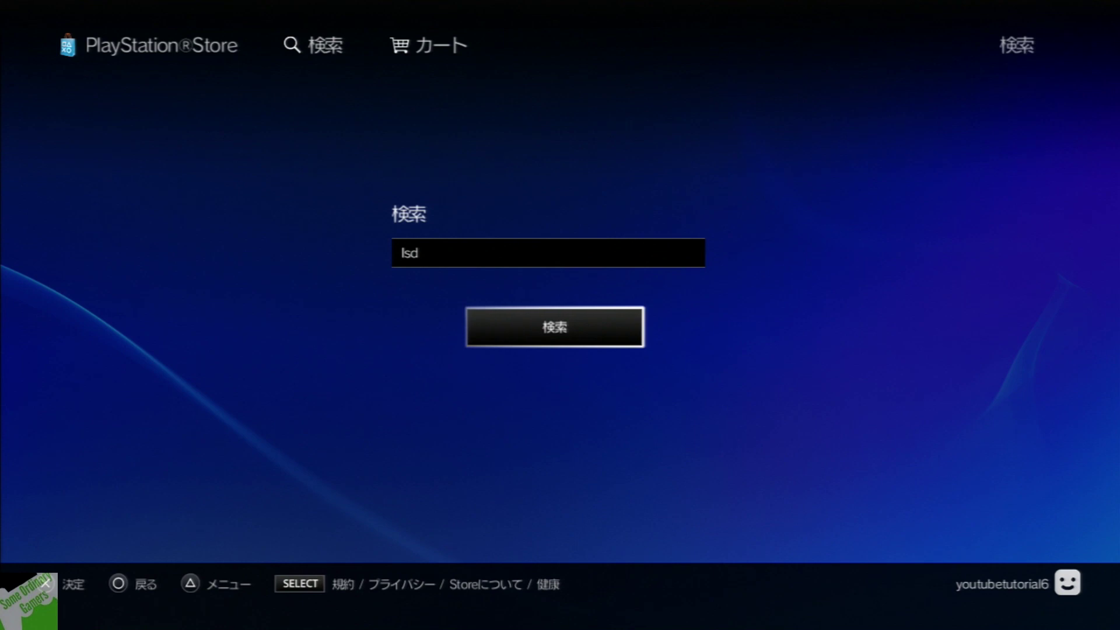
key("Return")
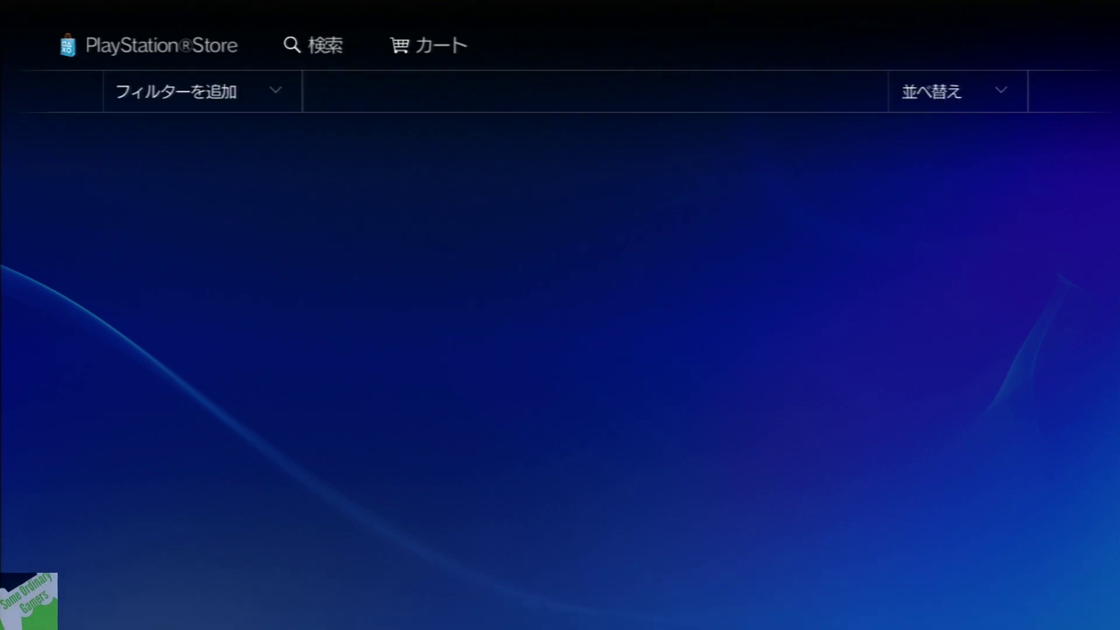